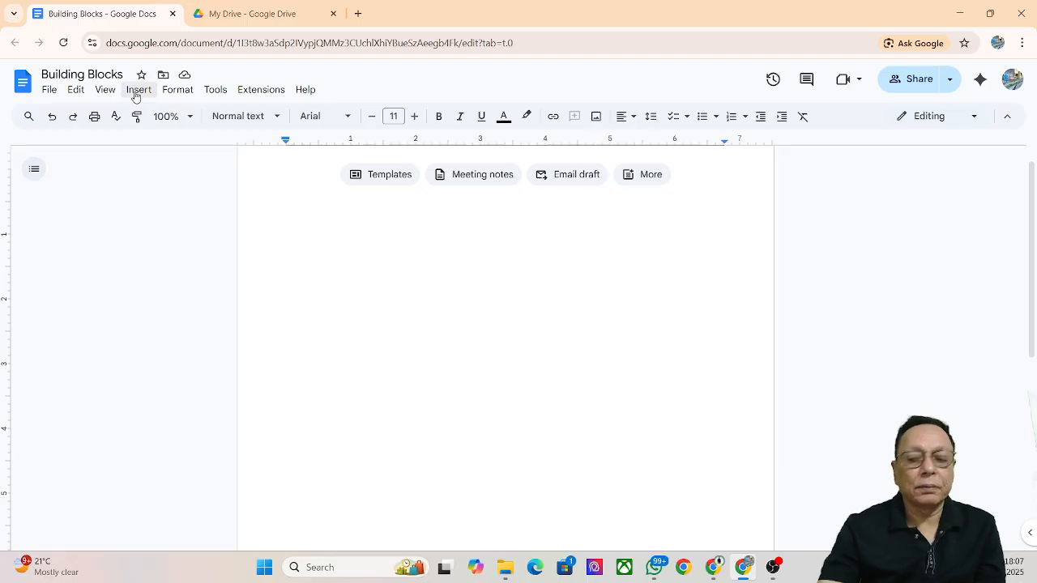
Show the Insert menu's Image submenu with its image-adding options
left_click(136, 96)
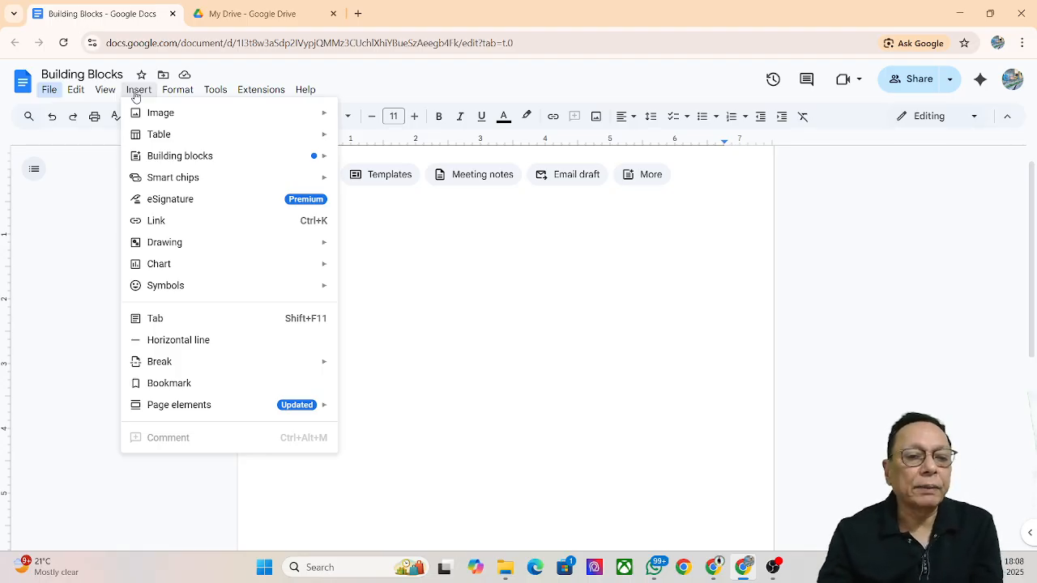
mouse_move(150, 119)
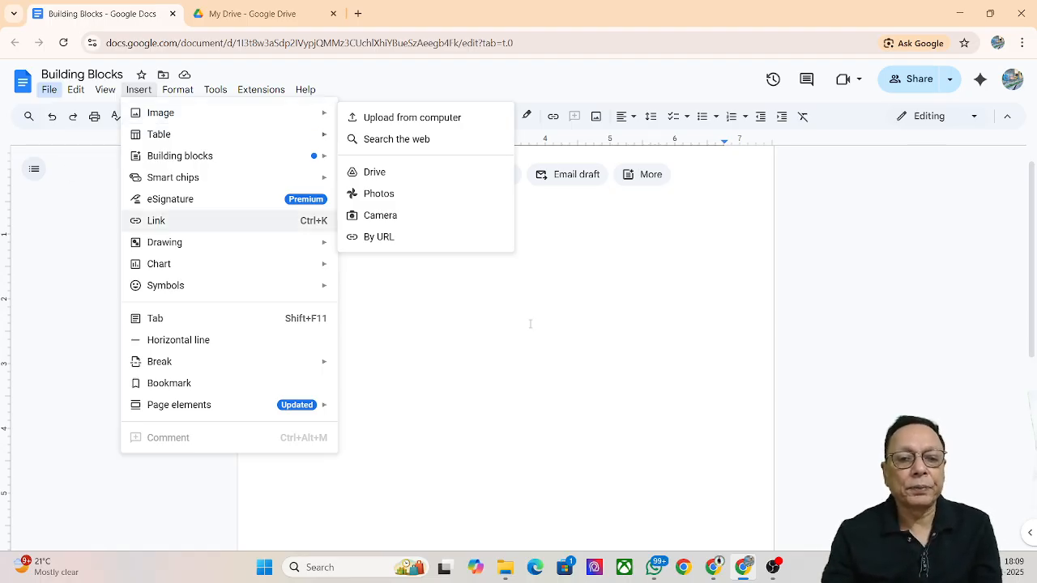
mouse_move(266, 112)
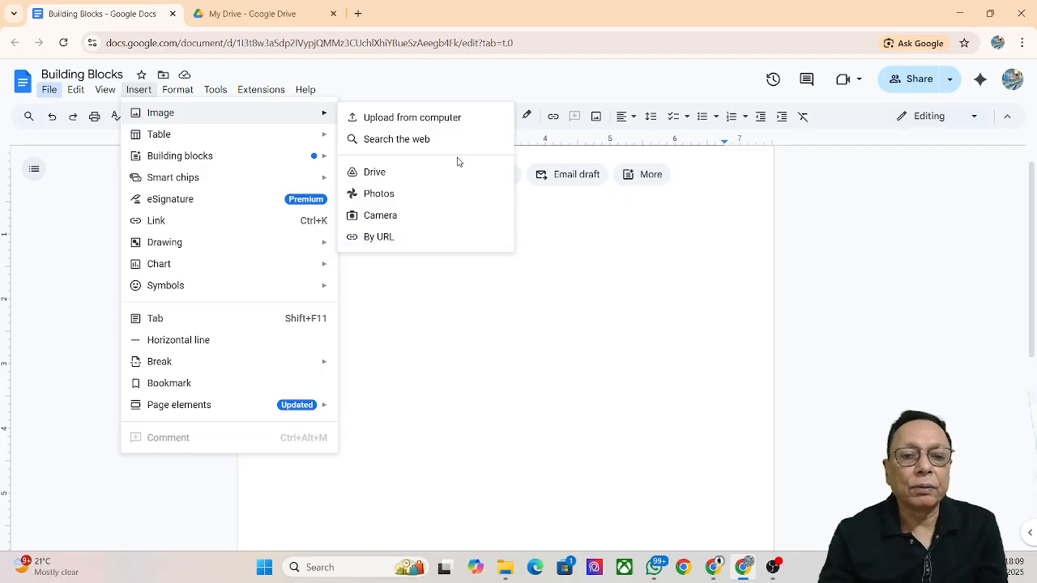
Upload the 'for Meet1' portrait from the Pictures folder into the document
left_click(444, 119)
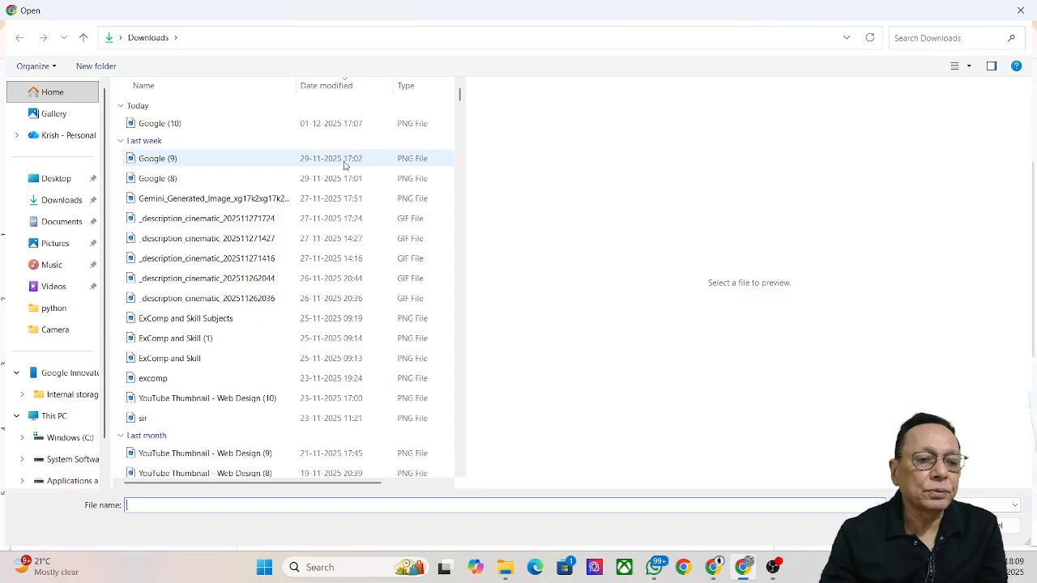
left_click(62, 246)
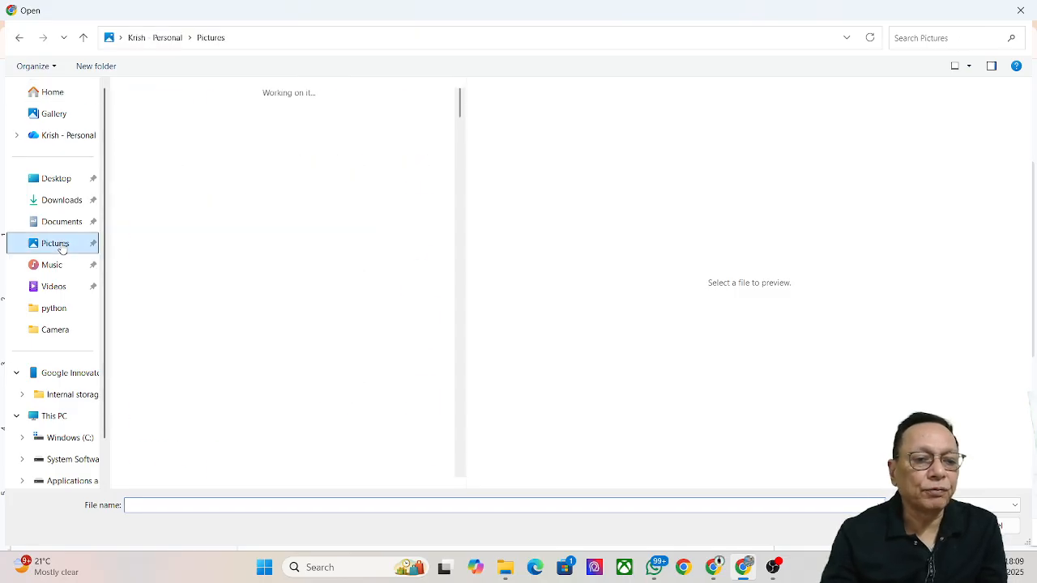
left_click_drag(460, 112, 461, 293)
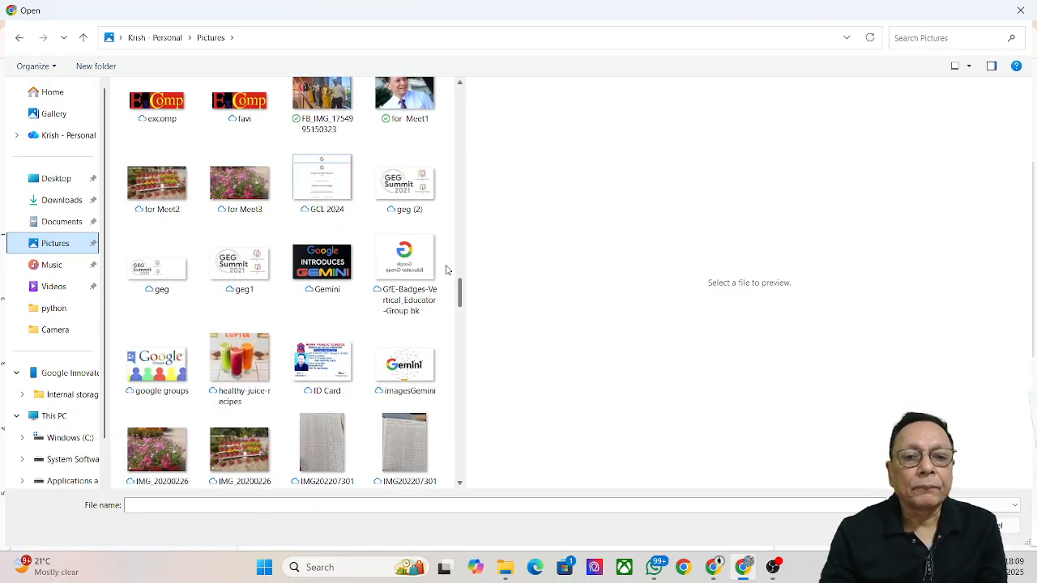
left_click(416, 101)
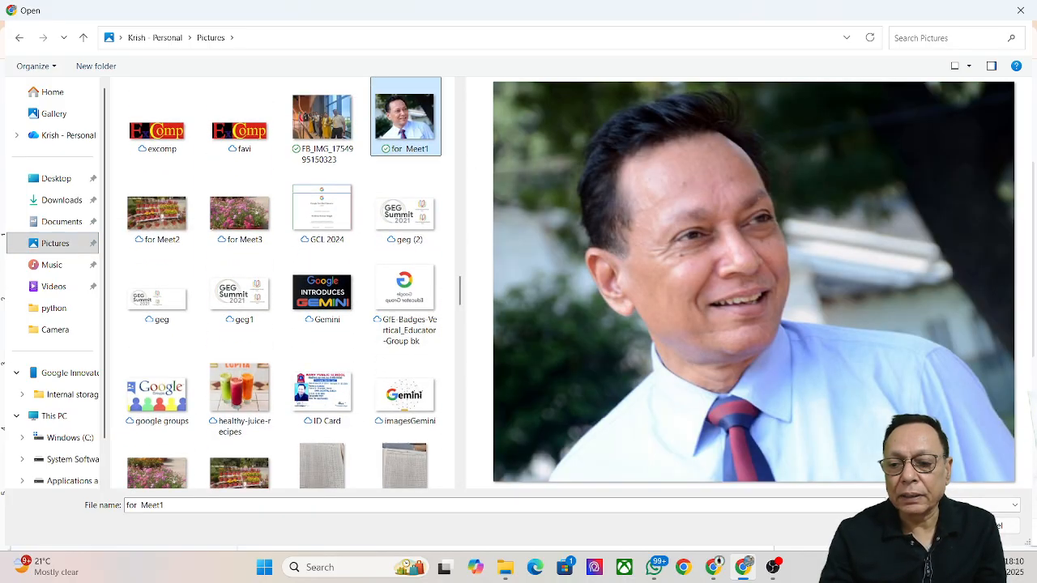
double_click(434, 116)
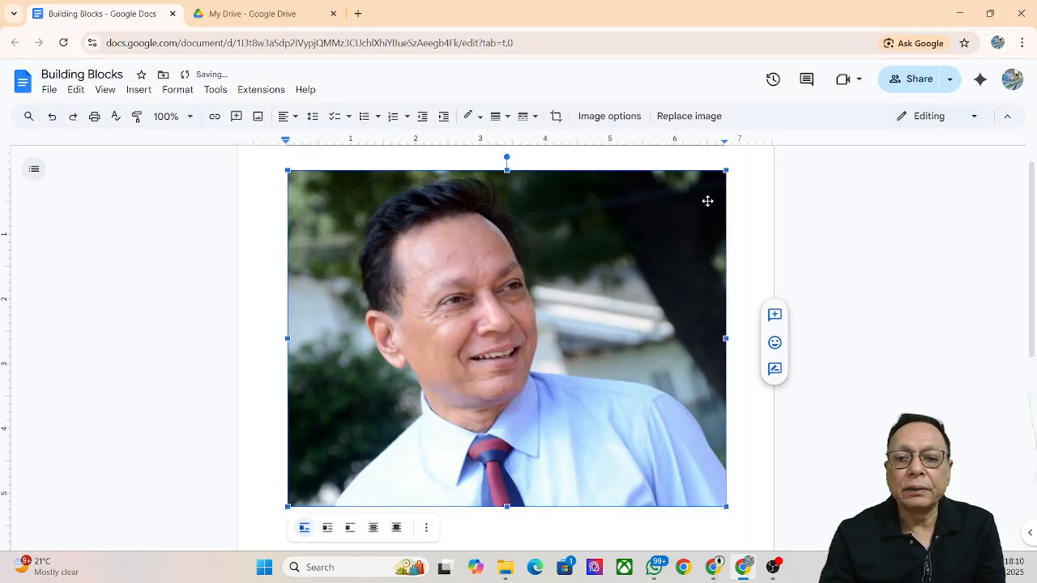
Shrink the portrait to about half size and insert the IMG_331 group photo from Drive
left_click_drag(725, 168, 435, 371)
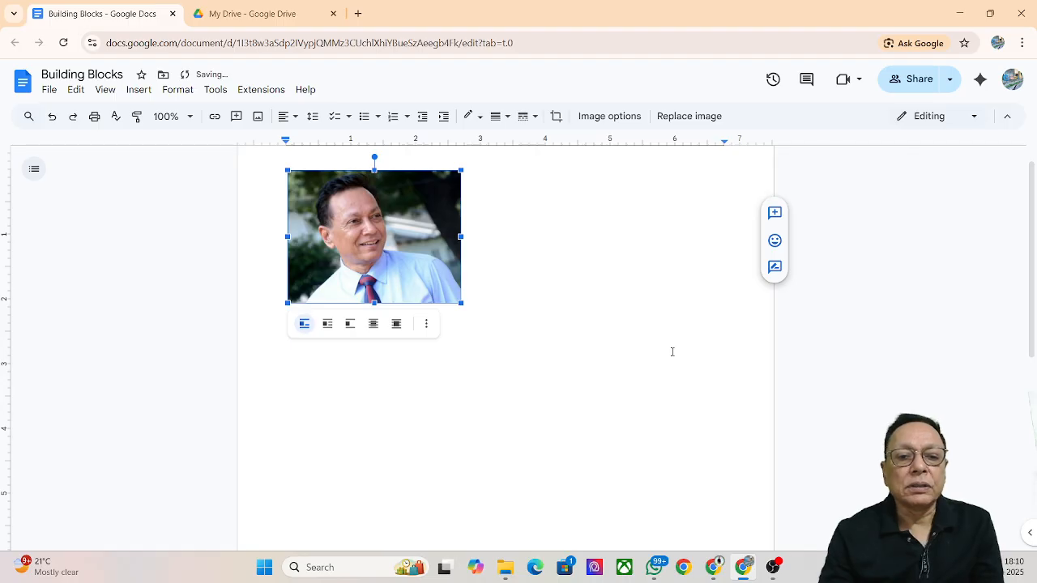
left_click(601, 241)
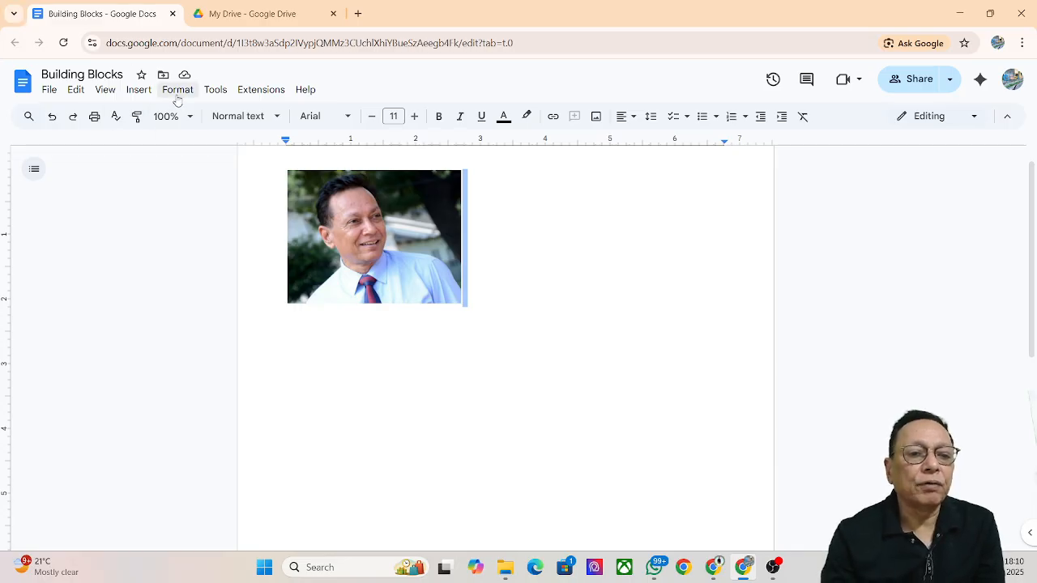
left_click(140, 98)
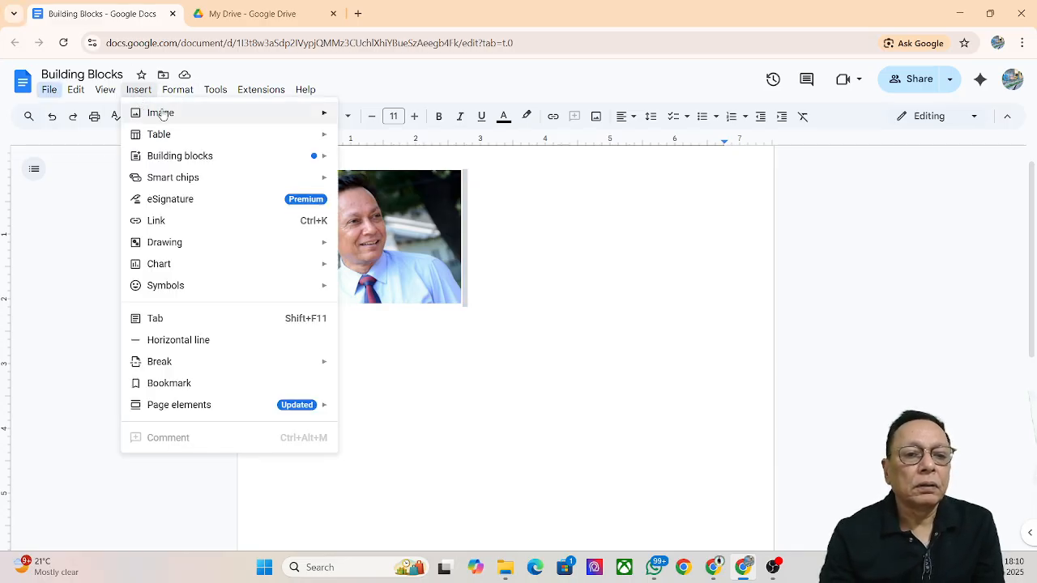
mouse_move(179, 112)
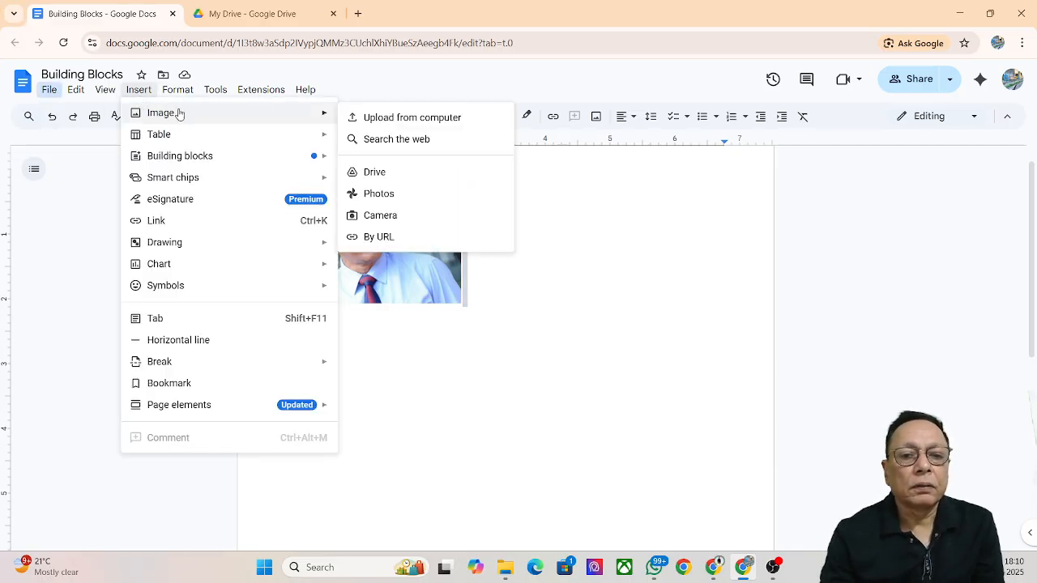
left_click(397, 174)
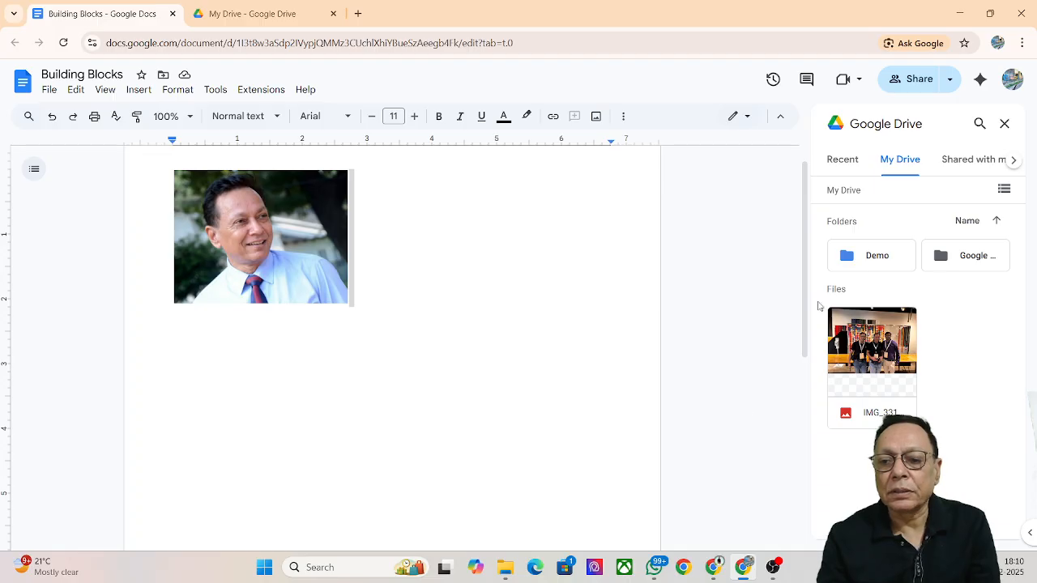
left_click(889, 347)
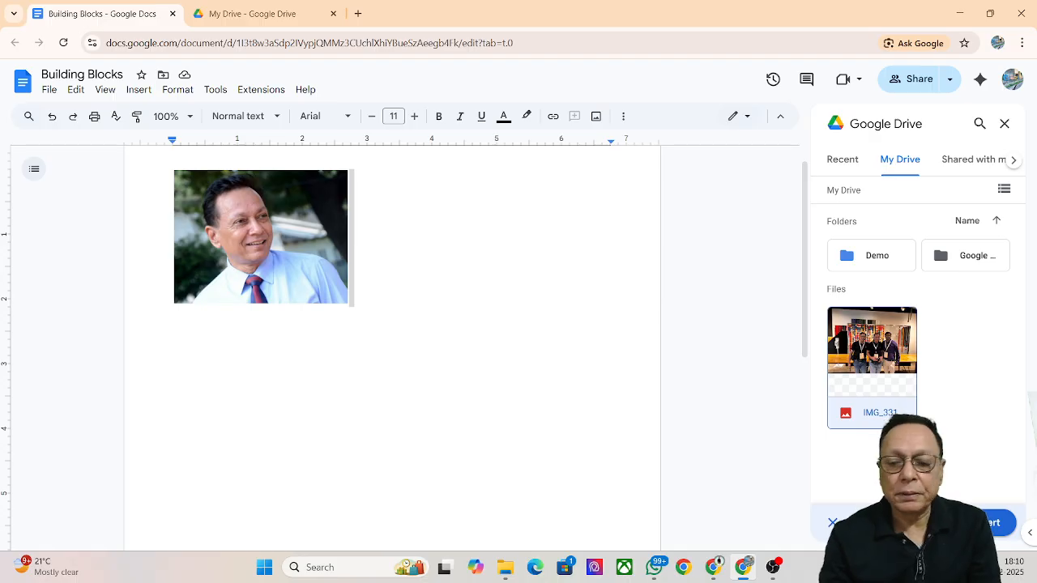
left_click(990, 522)
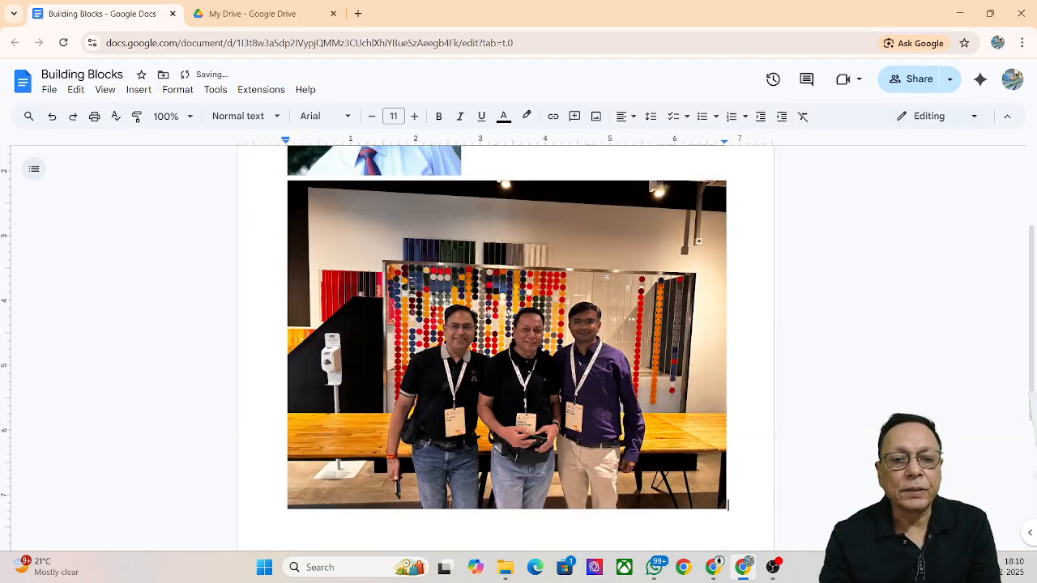
left_click(697, 496)
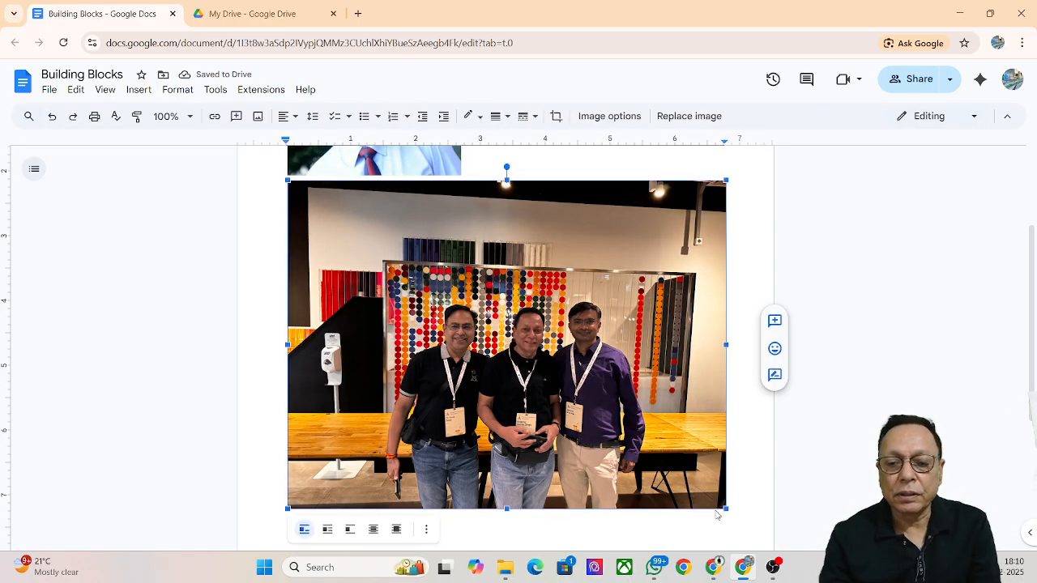
Move the group photo beside the portrait and enlarge it to the portrait's height
left_click(458, 190)
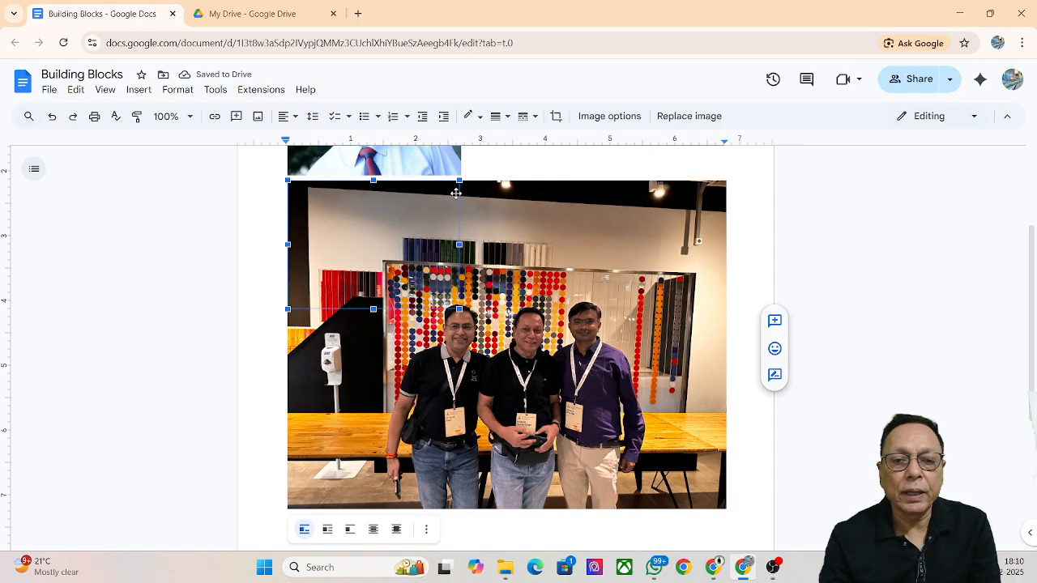
left_click_drag(458, 189, 462, 178)
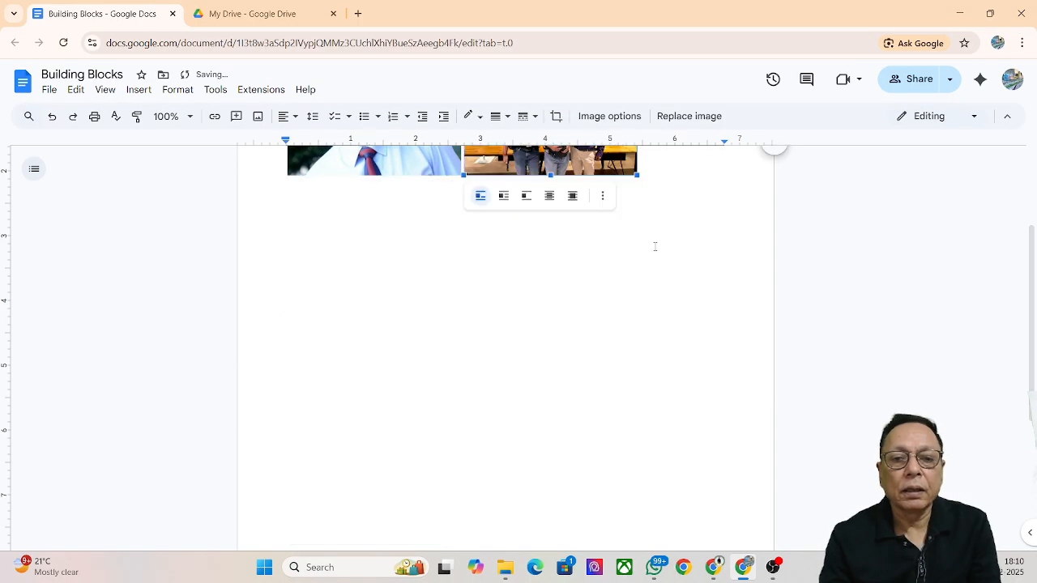
scroll(624, 255, "up", 2)
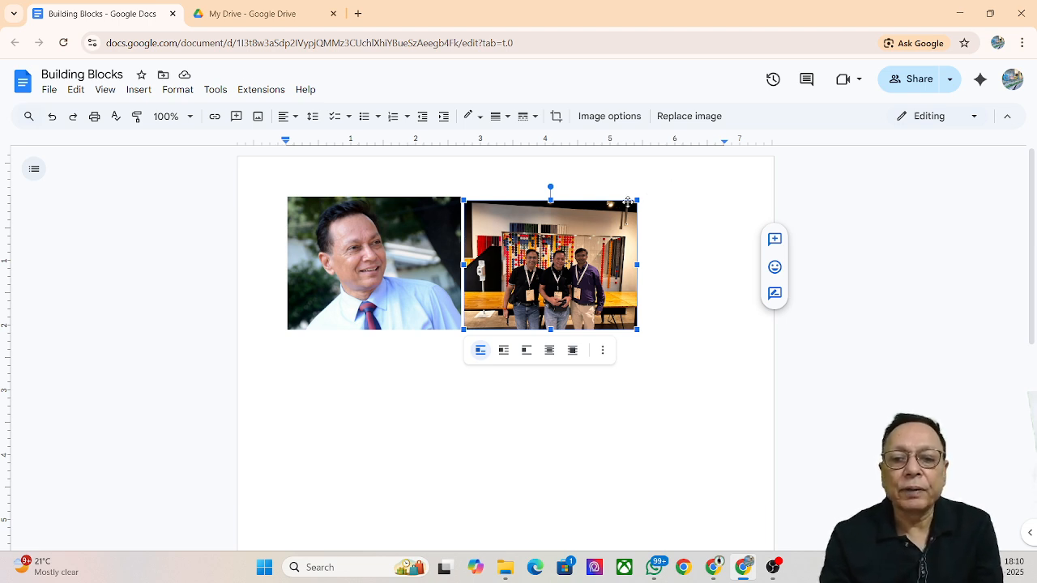
left_click_drag(636, 196, 643, 195)
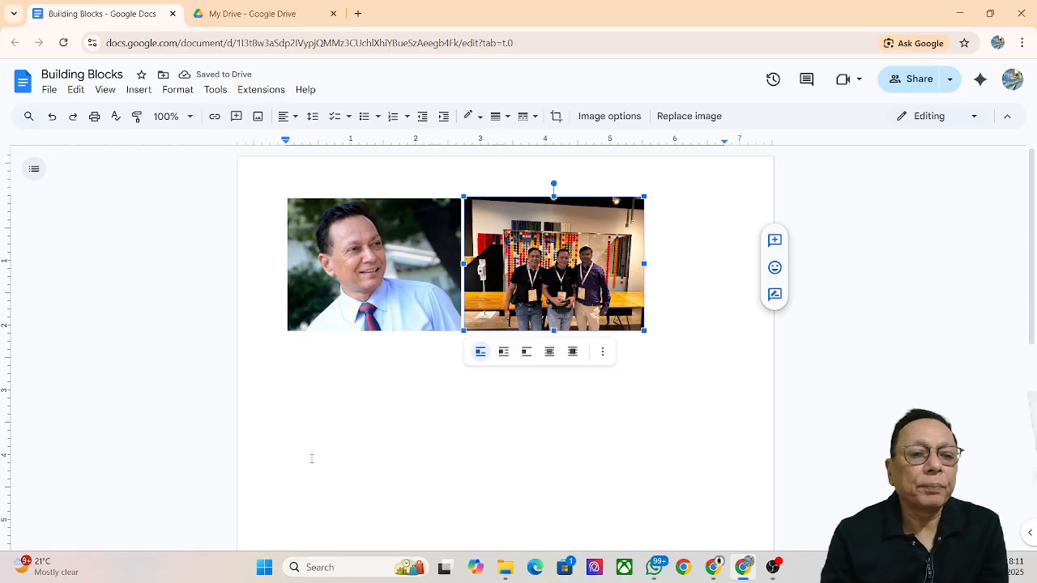
left_click(138, 91)
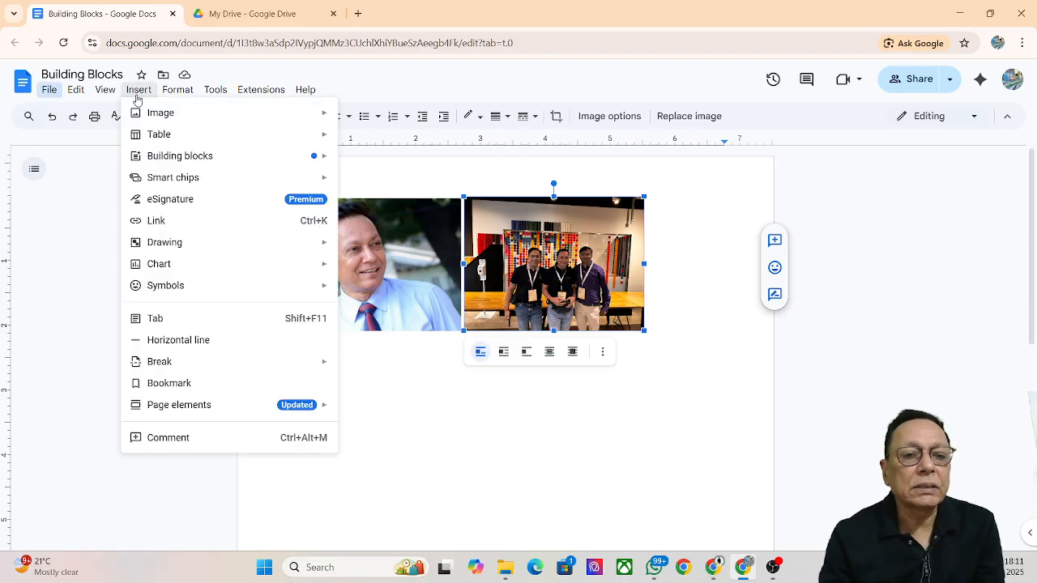
mouse_move(148, 115)
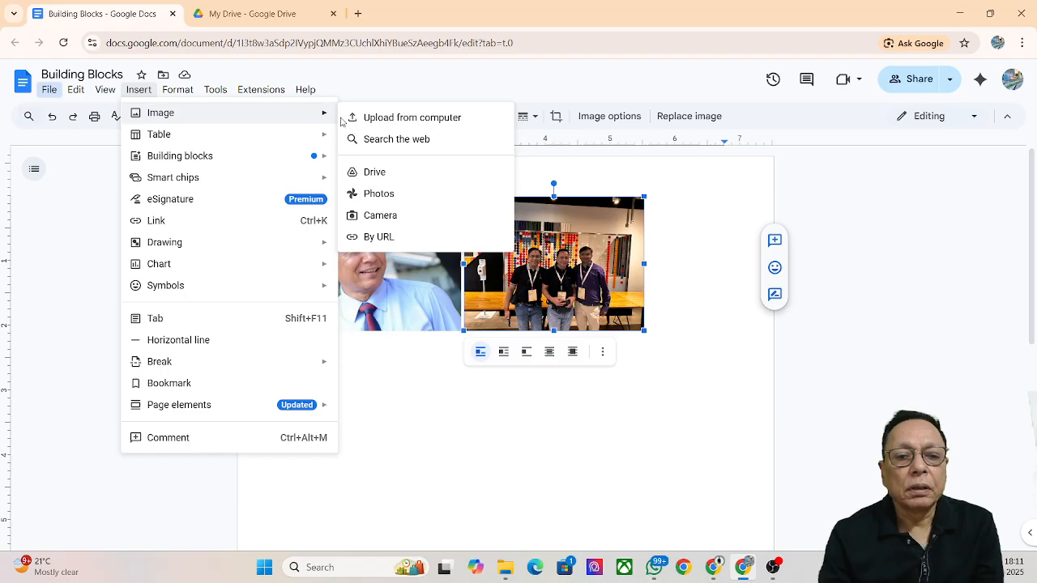
left_click(416, 198)
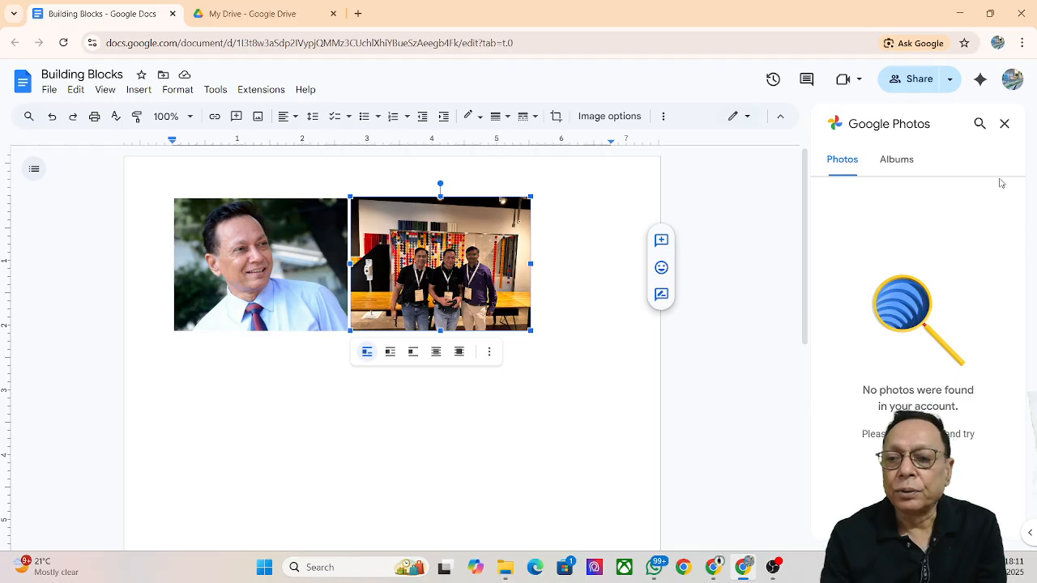
left_click(1004, 125)
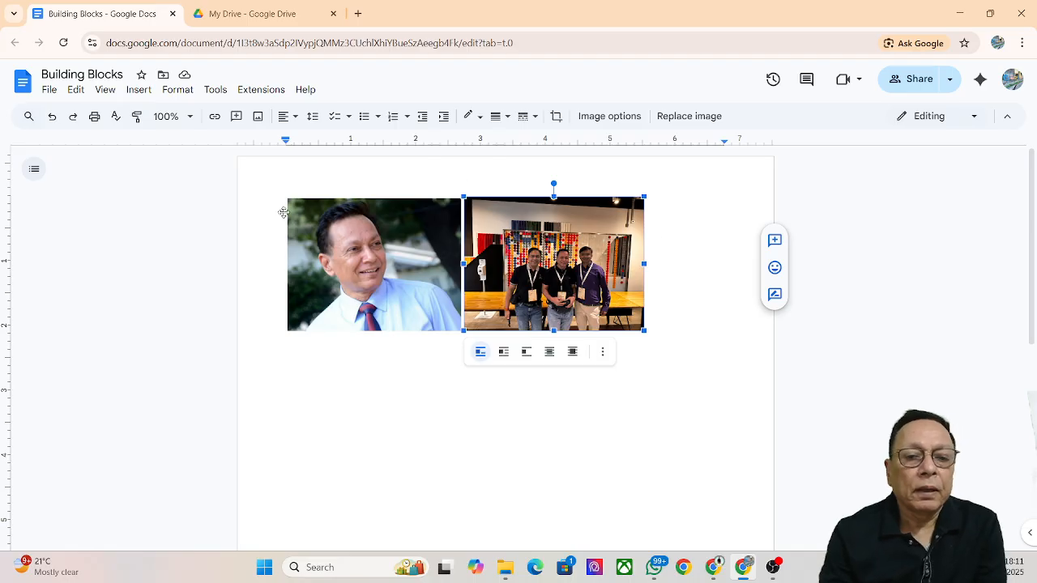
Take webcam snapshots and insert the raised-hand one beside the portrait
left_click(139, 91)
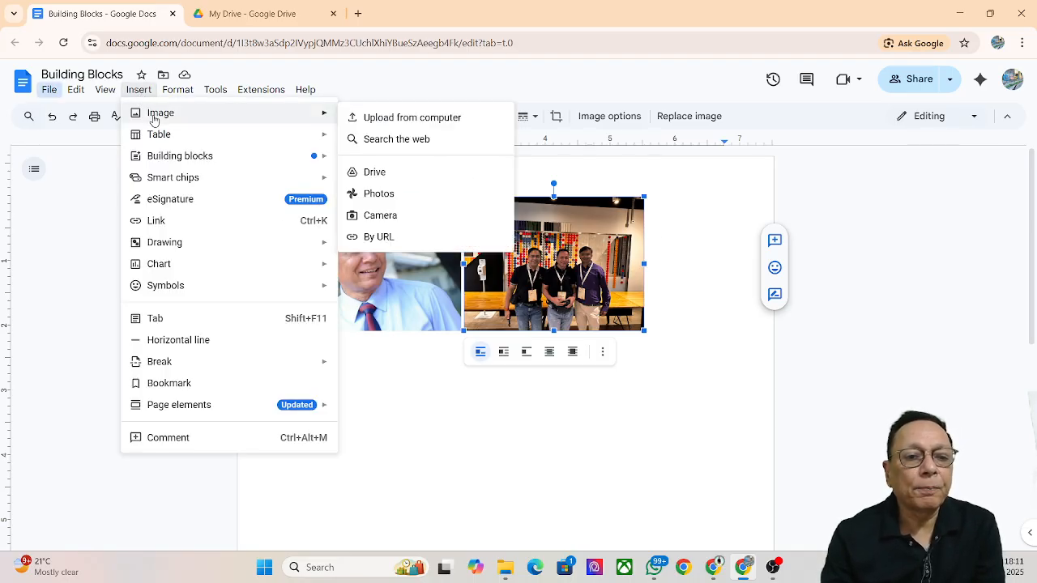
mouse_move(315, 116)
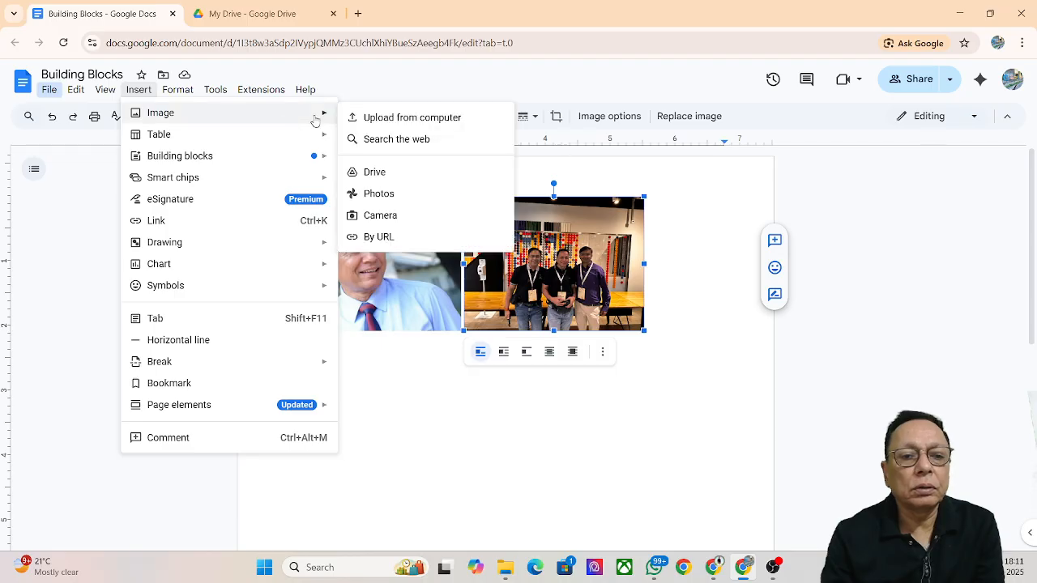
left_click(395, 218)
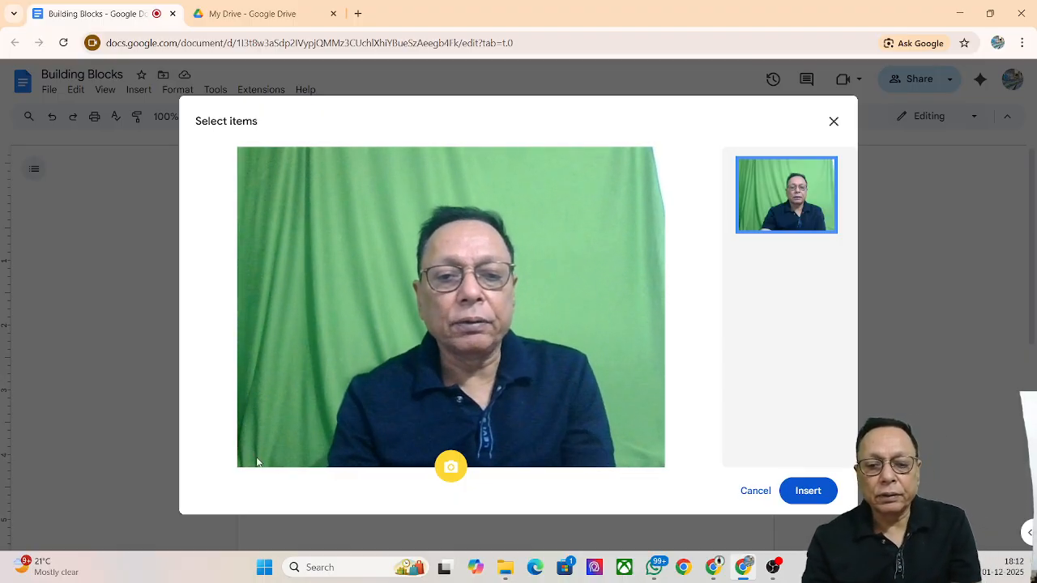
left_click(455, 474)
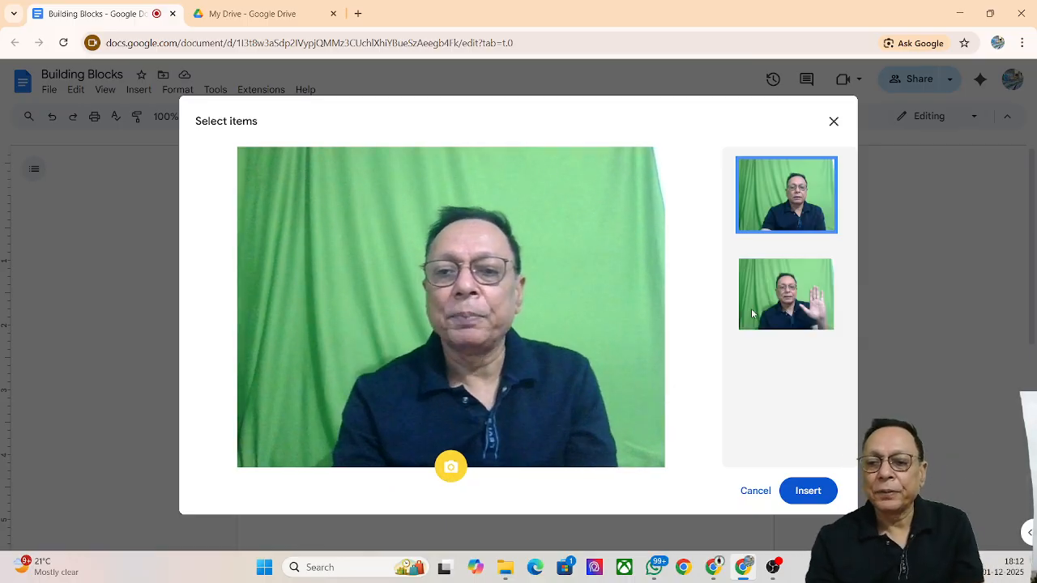
left_click(780, 310)
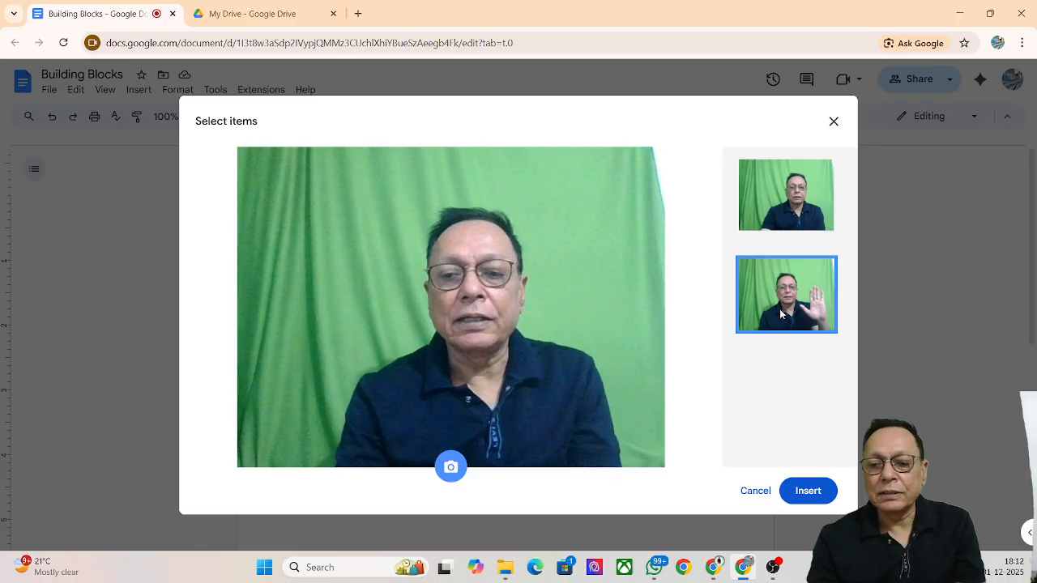
left_click(808, 491)
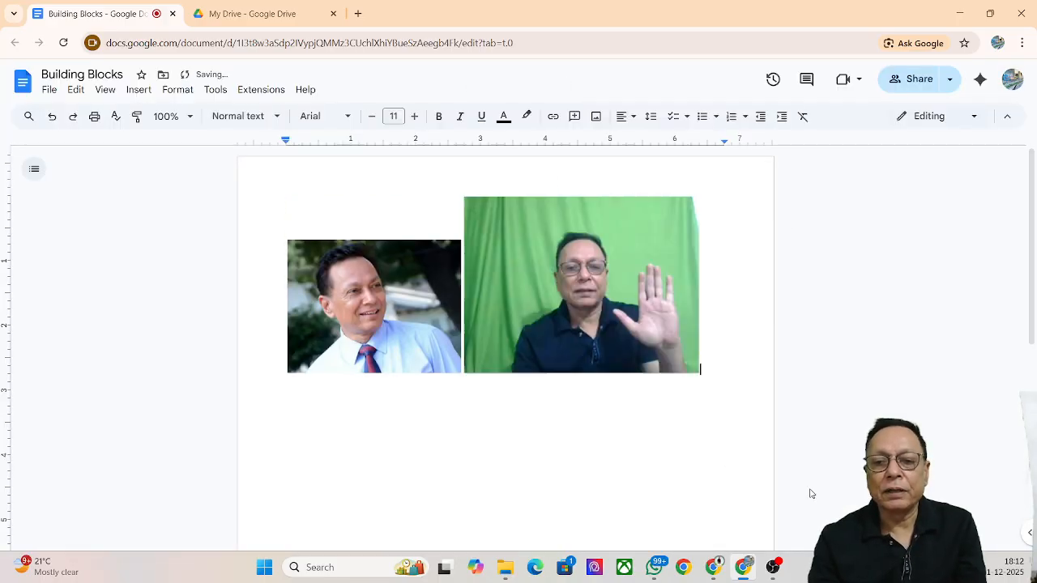
Resize the raised-hand snapshot to match the portrait's height
left_click(633, 320)
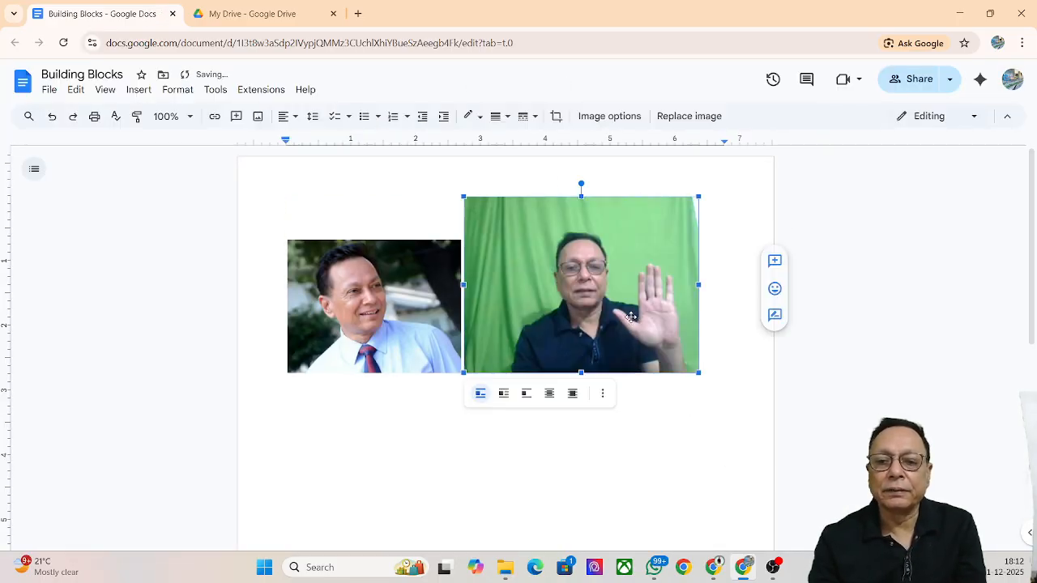
left_click_drag(698, 197, 613, 289)
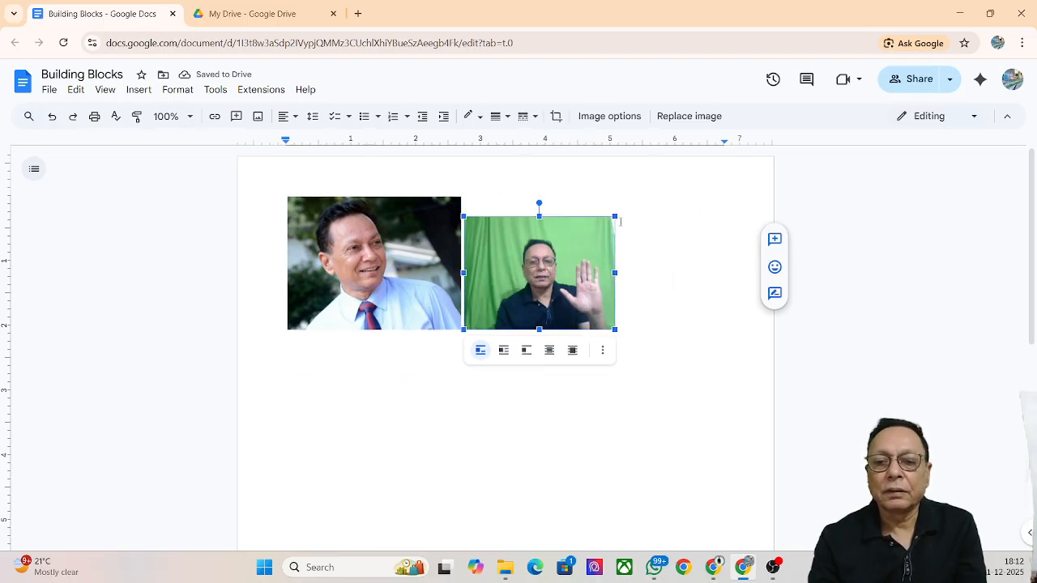
left_click_drag(614, 217, 637, 209)
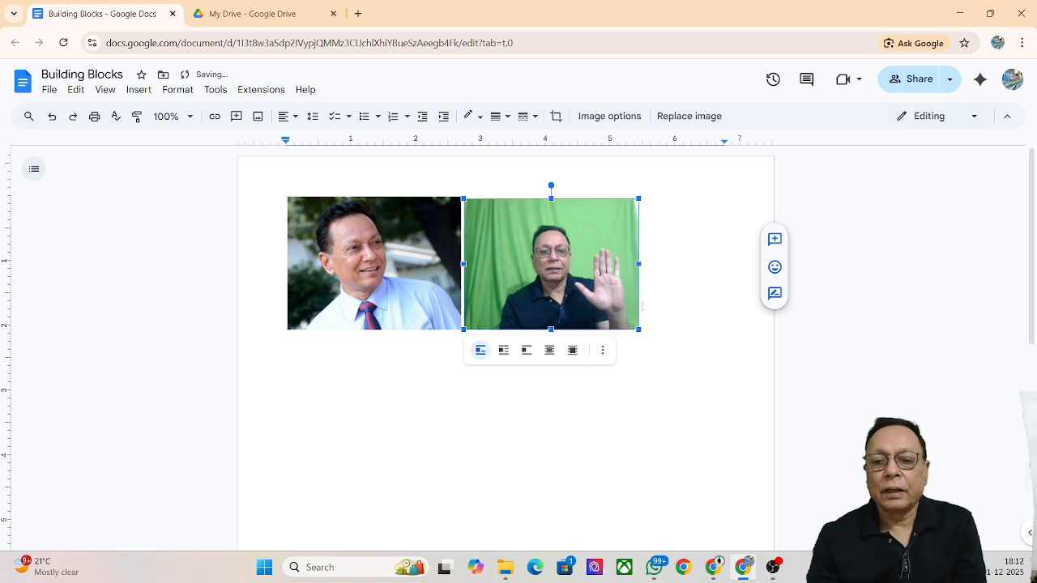
left_click(667, 349)
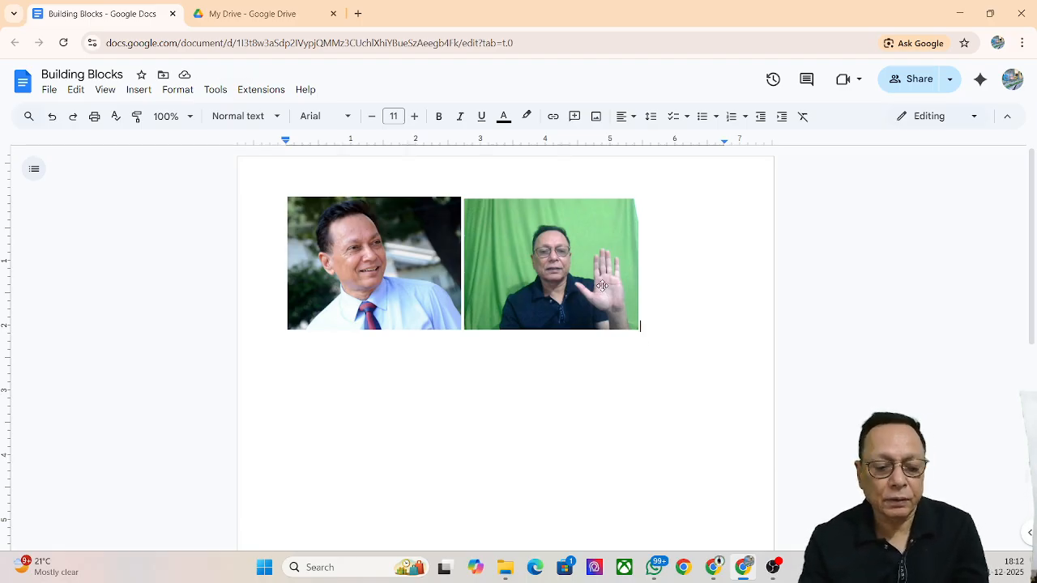
Undo to restore the group photo beside the portrait, then show the Insert > Image options
key("ctrl+z")
key("ctrl+z")
key("ctrl+z")
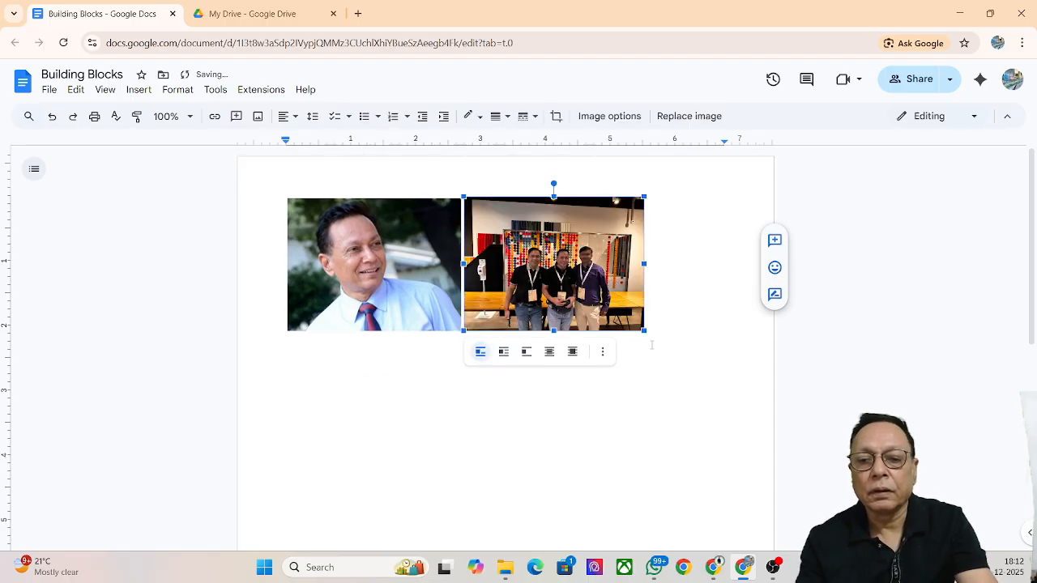
left_click(681, 316)
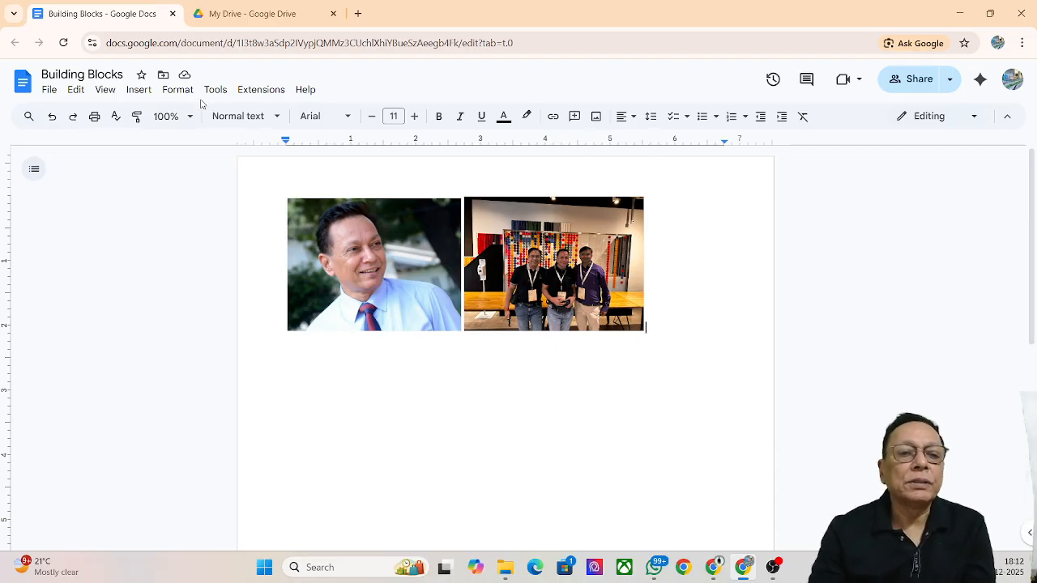
left_click(139, 91)
mouse_move(162, 113)
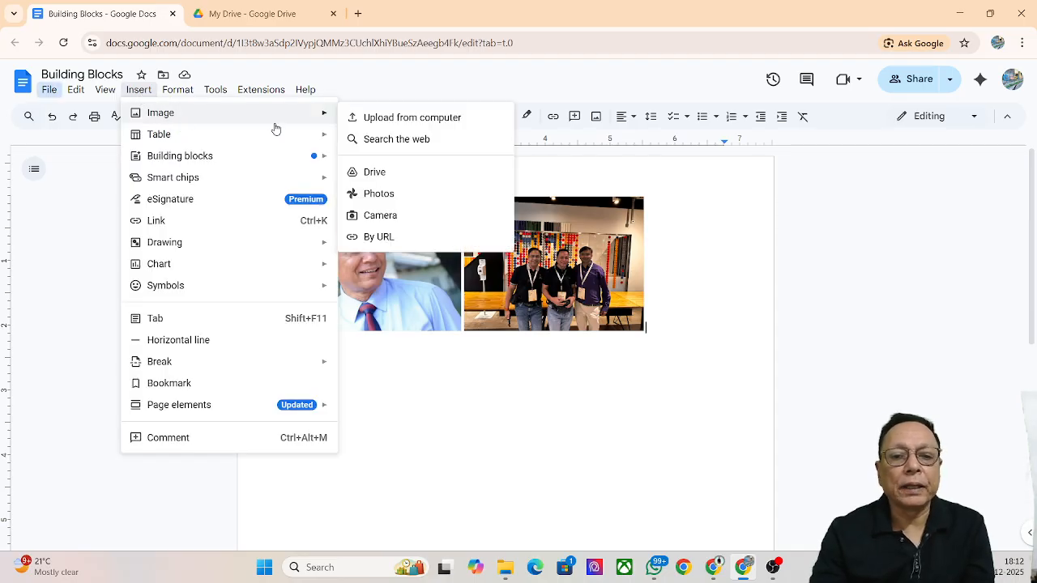
Capture a new waving-hand webcam snapshot and insert it below the two photos
left_click(391, 219)
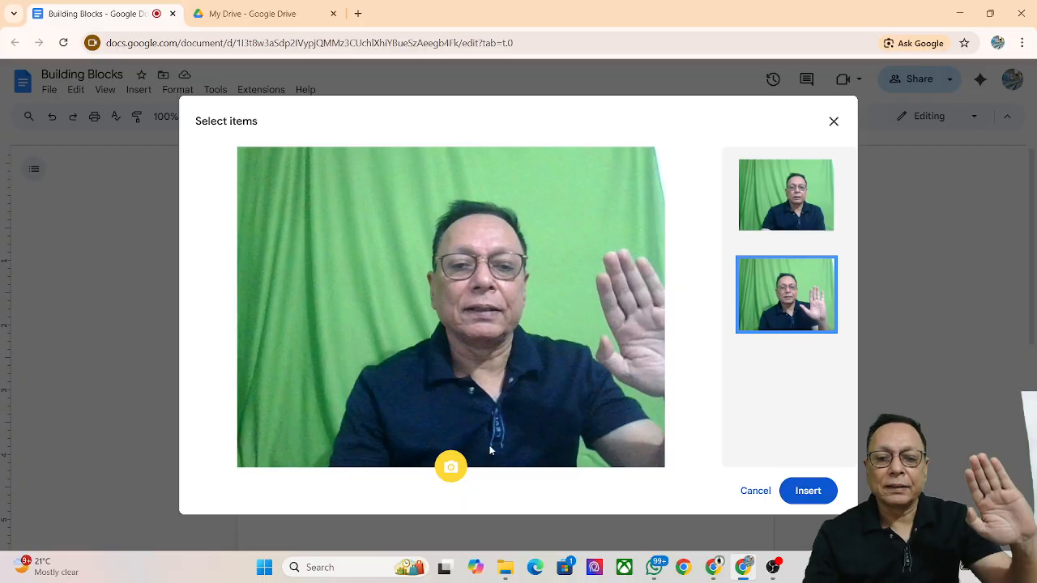
left_click(451, 466)
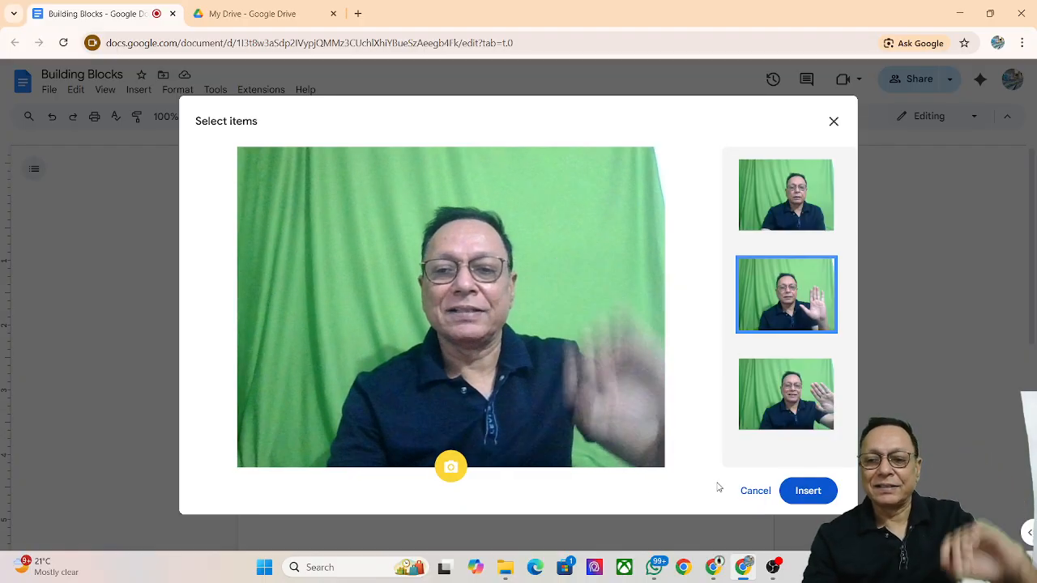
left_click(810, 493)
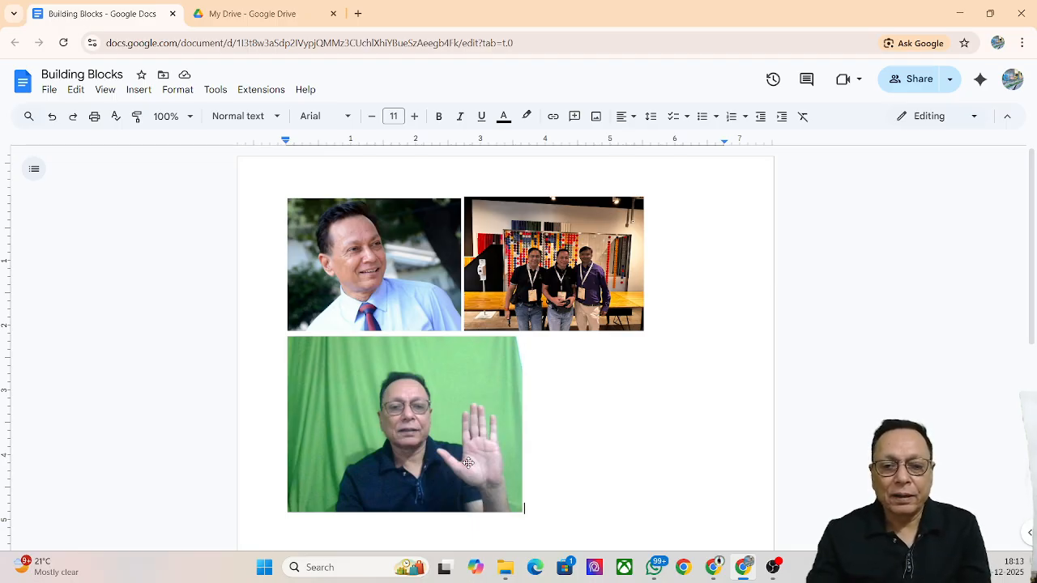
Move the portrait to the right of the group photo, then delete all three photos
left_click(446, 415)
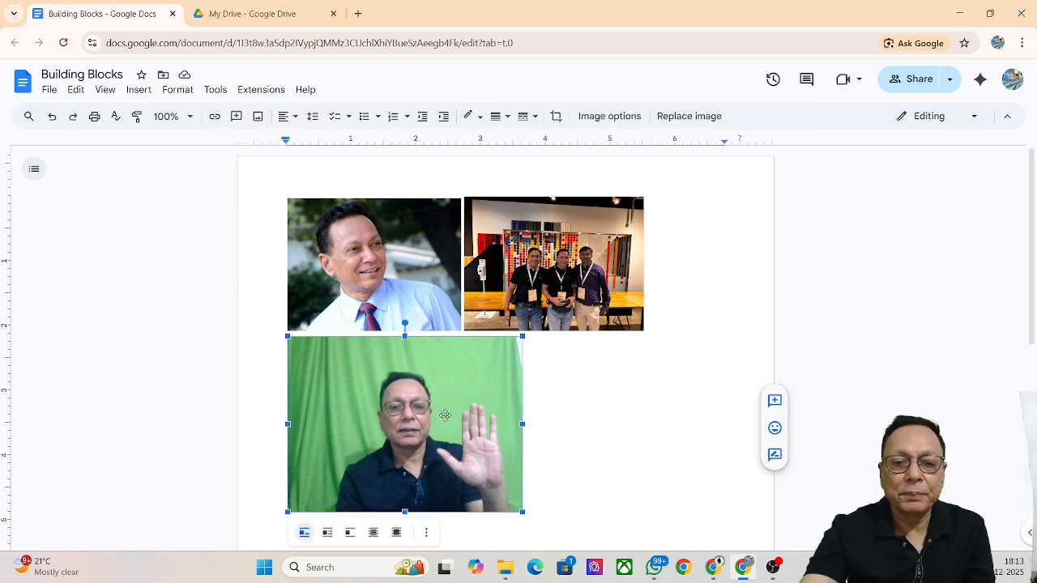
key("Left")
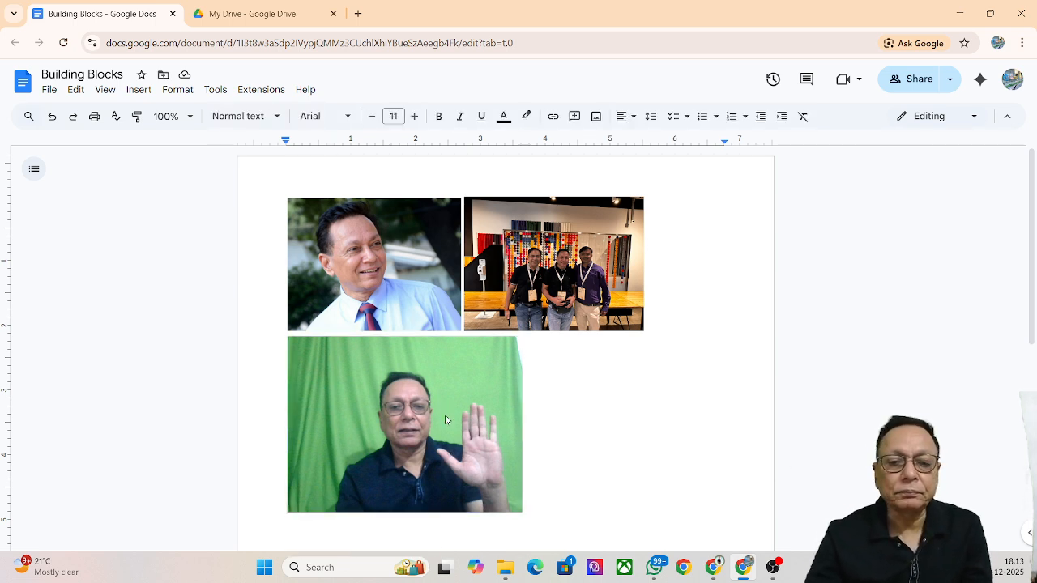
left_click(290, 253)
left_click_drag(382, 432, 384, 433)
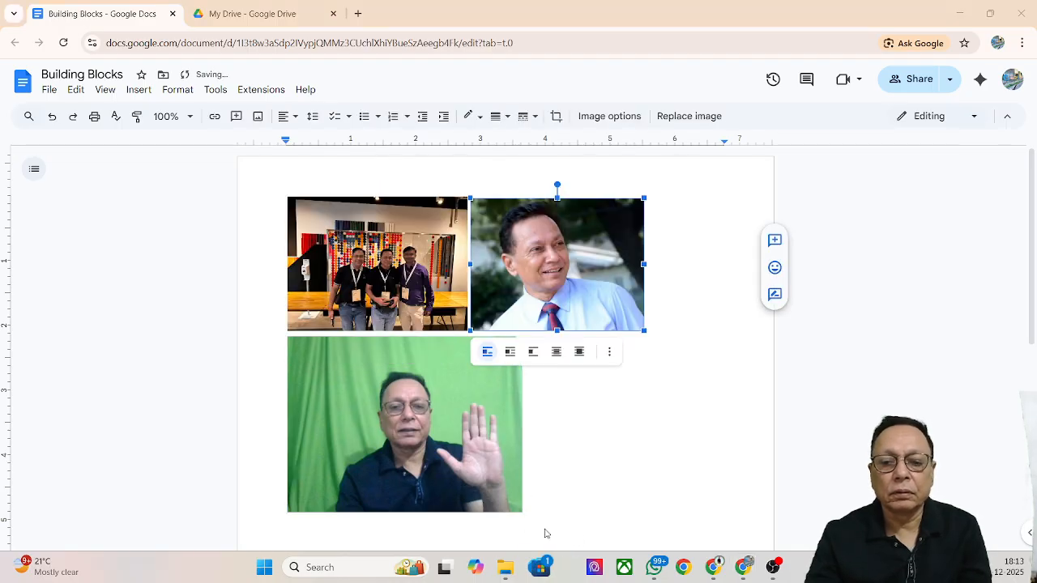
left_click_drag(562, 509, 292, 231)
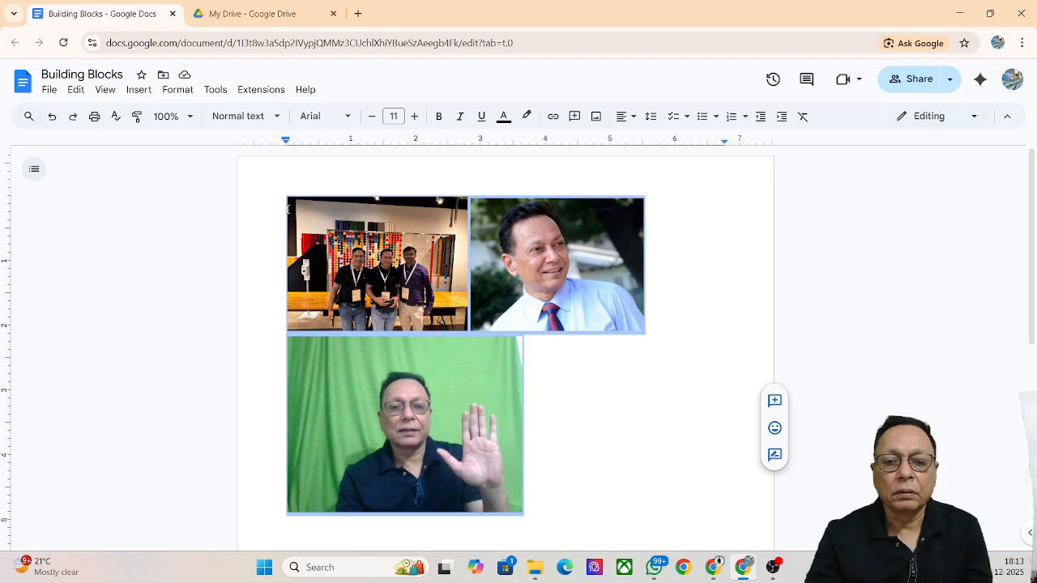
key("Delete")
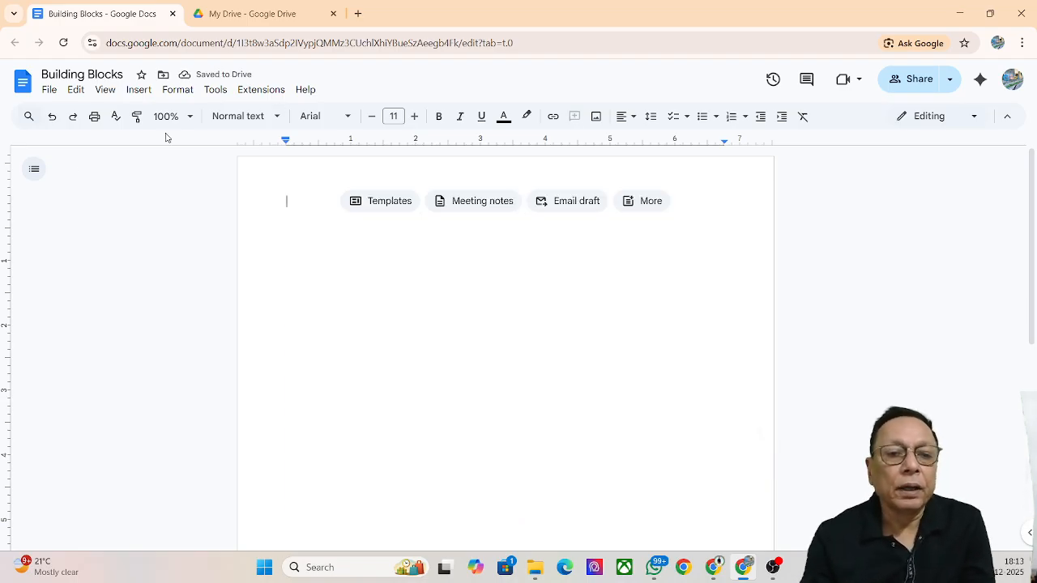
Insert a 3x2 table into the blank page
left_click(142, 92)
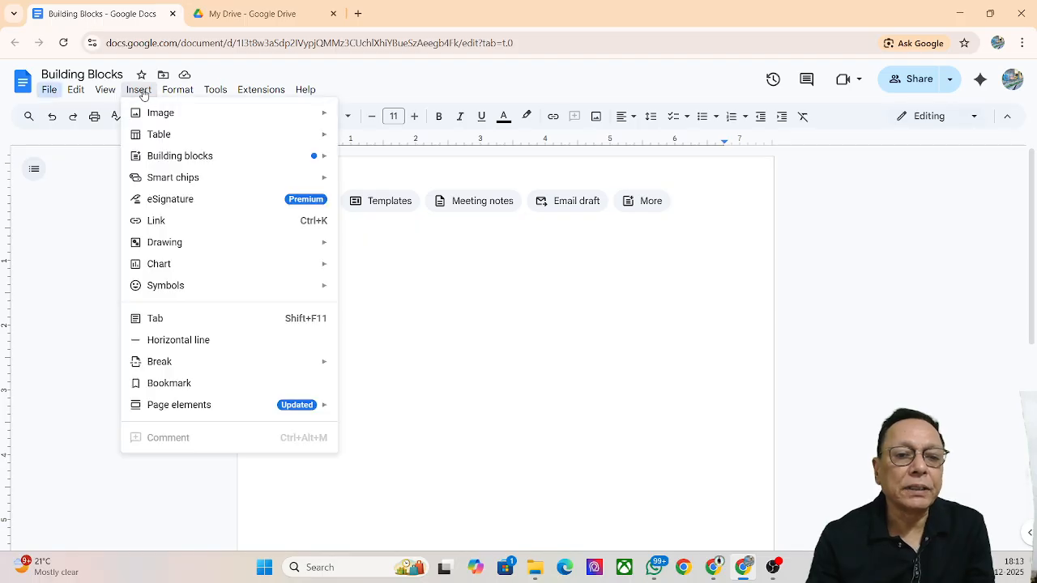
mouse_move(162, 135)
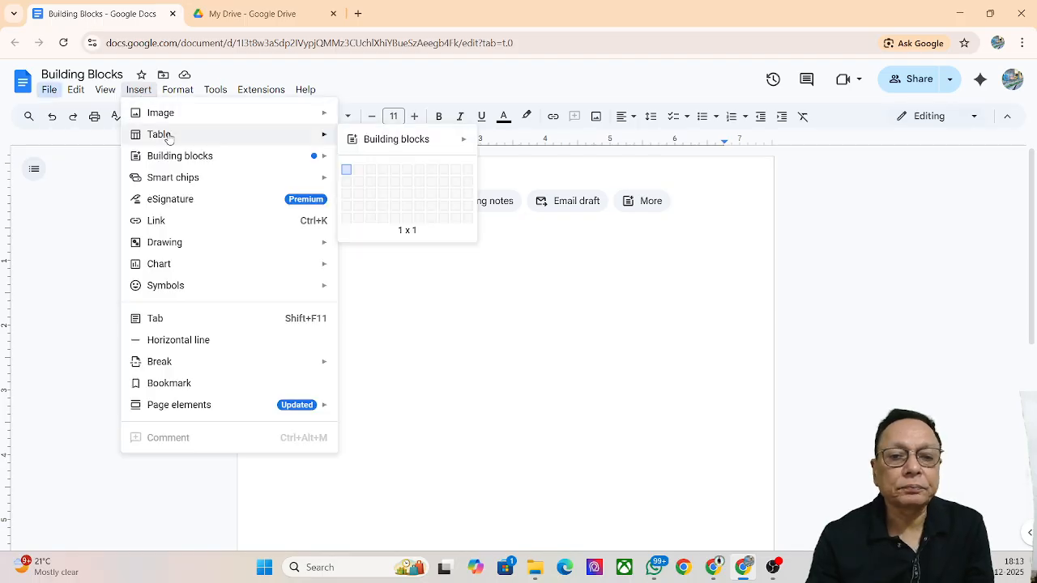
left_click(373, 181)
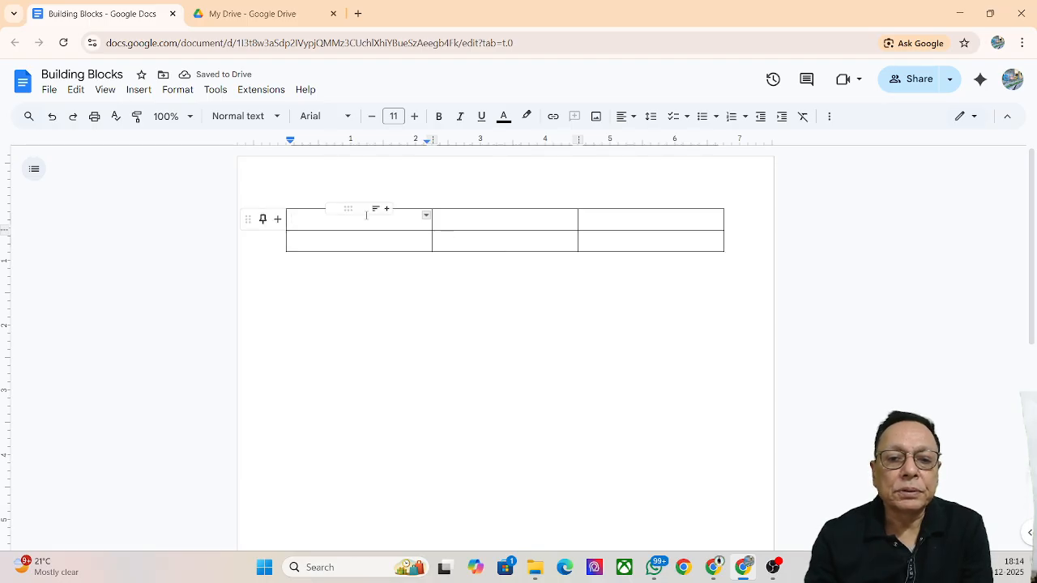
Delete the rightmost column and one row, leaving a single row of two cells
right_click(339, 224)
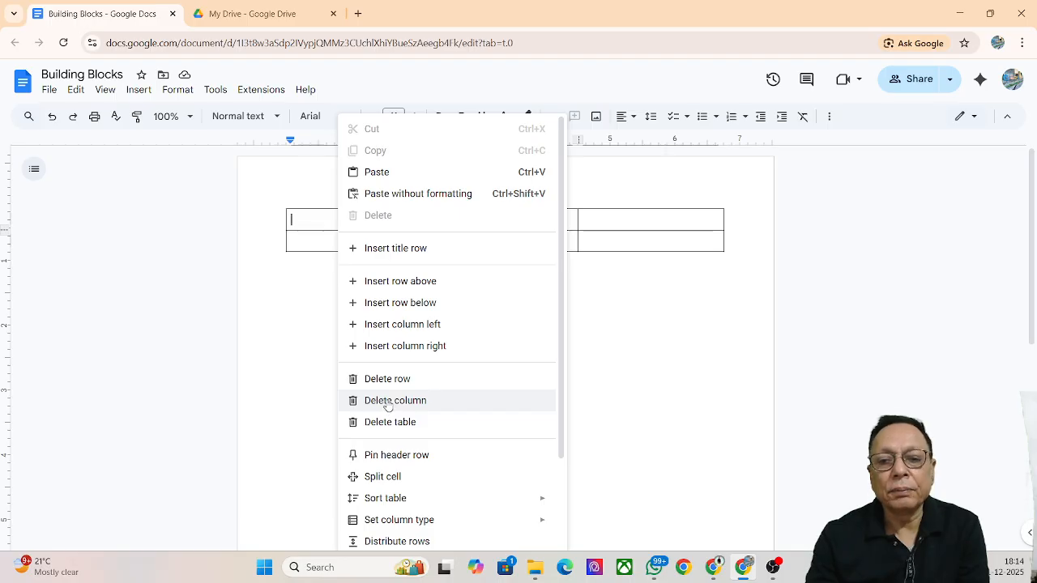
left_click(639, 220)
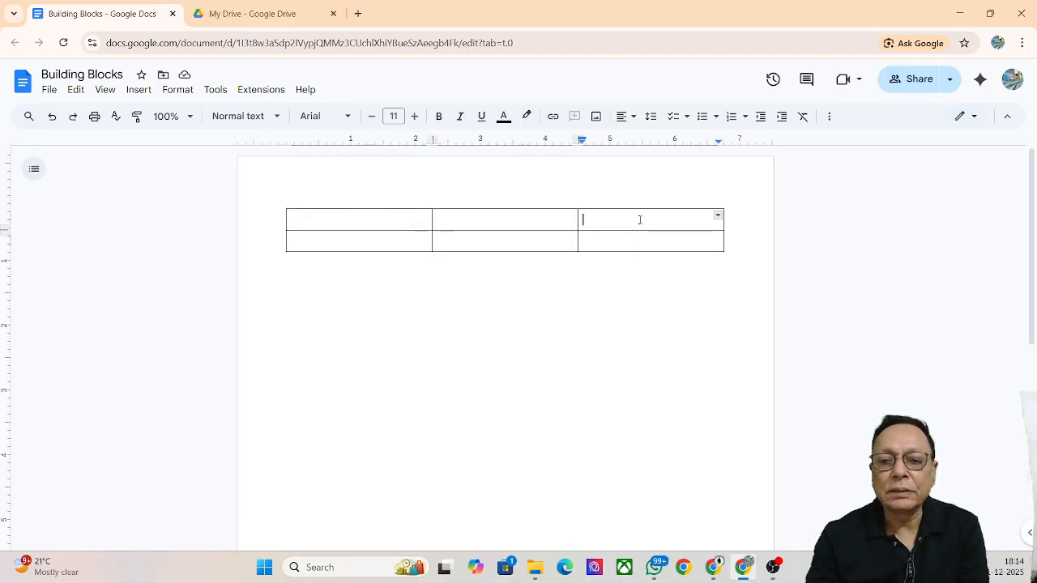
right_click(616, 225)
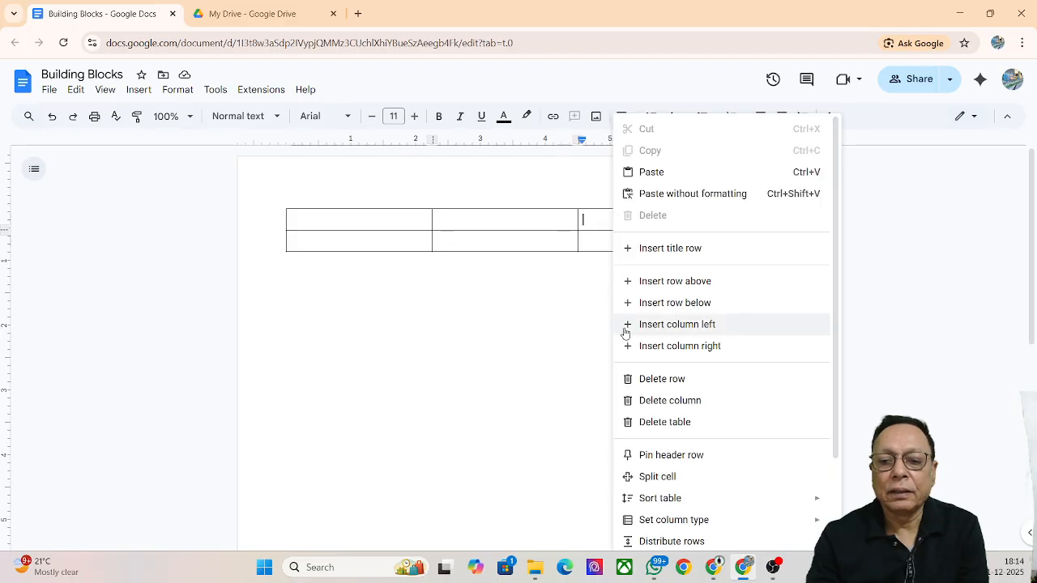
left_click(669, 404)
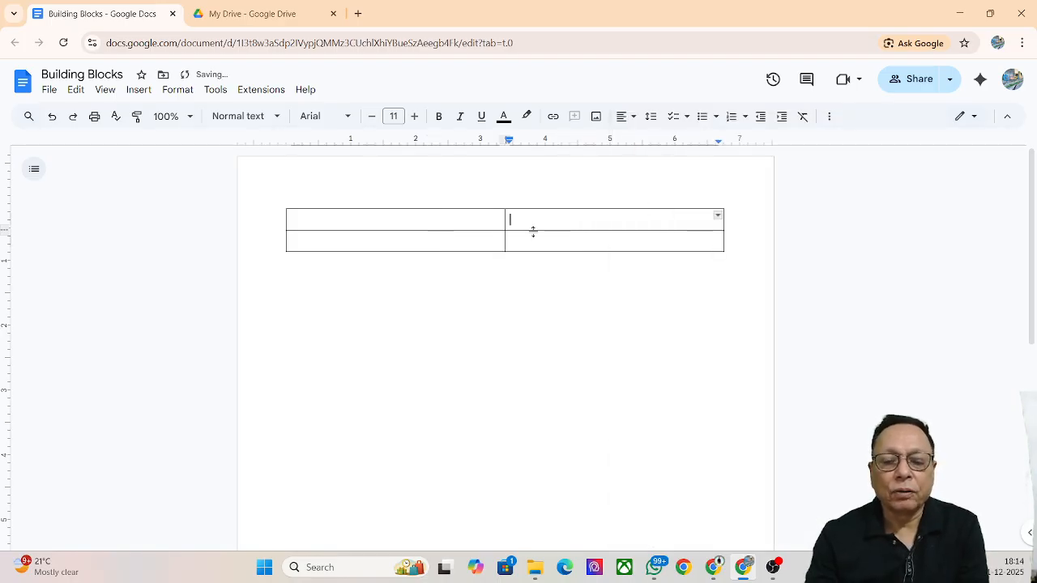
right_click(456, 223)
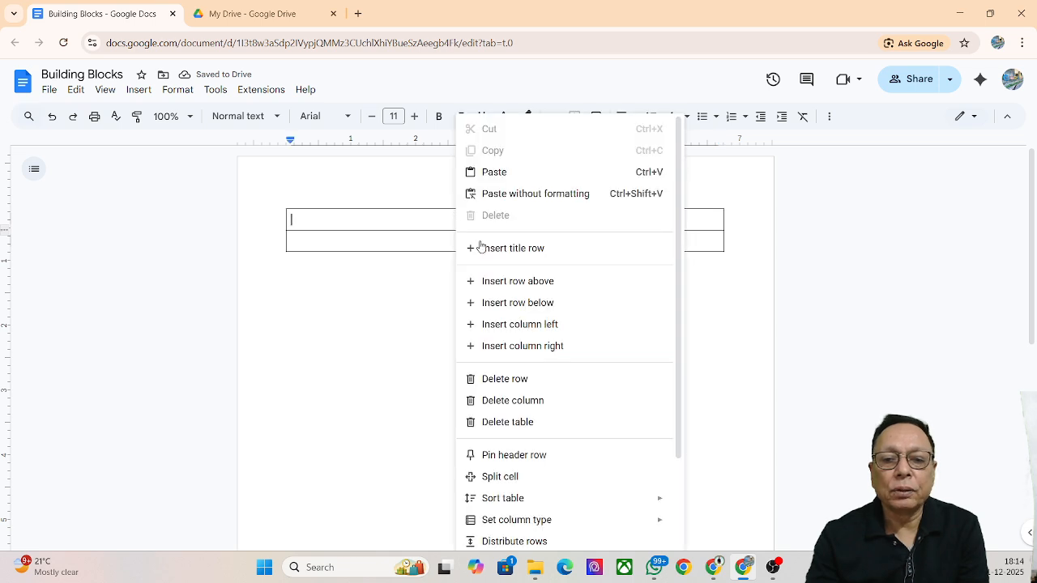
left_click(525, 378)
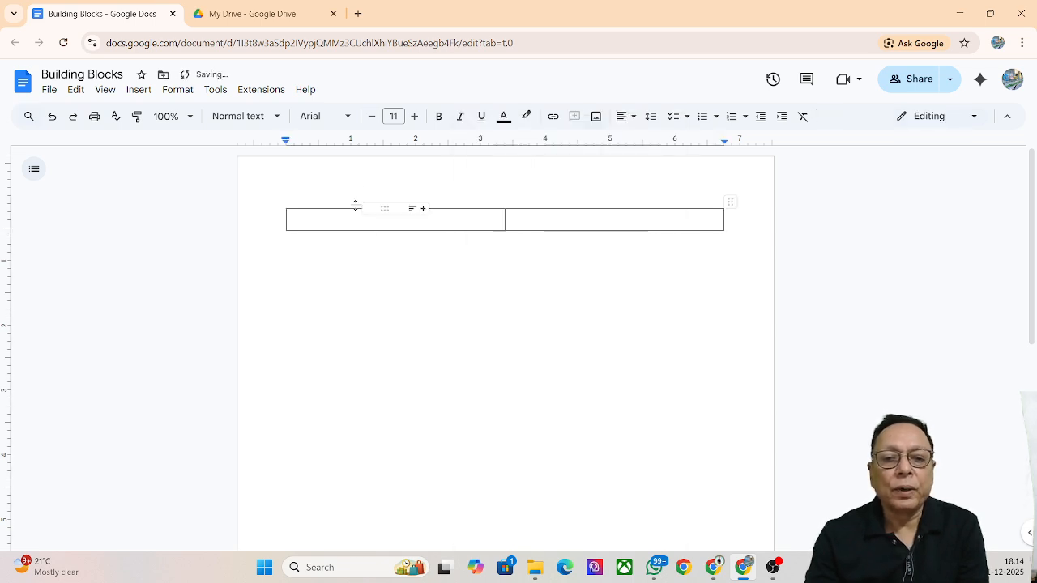
left_click(447, 221)
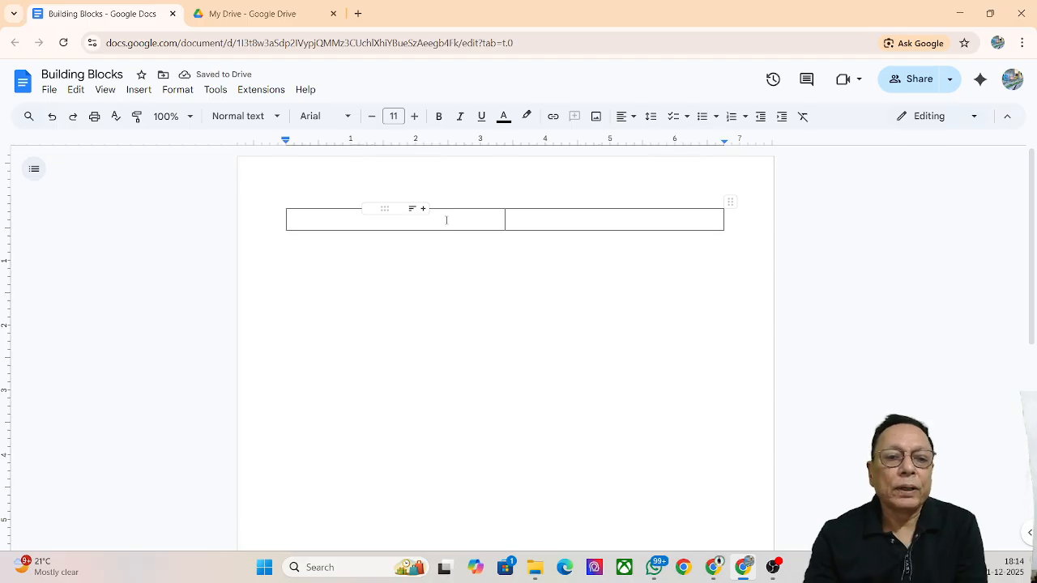
Start an image upload from the computer and browse to the Pictures folder
left_click(144, 95)
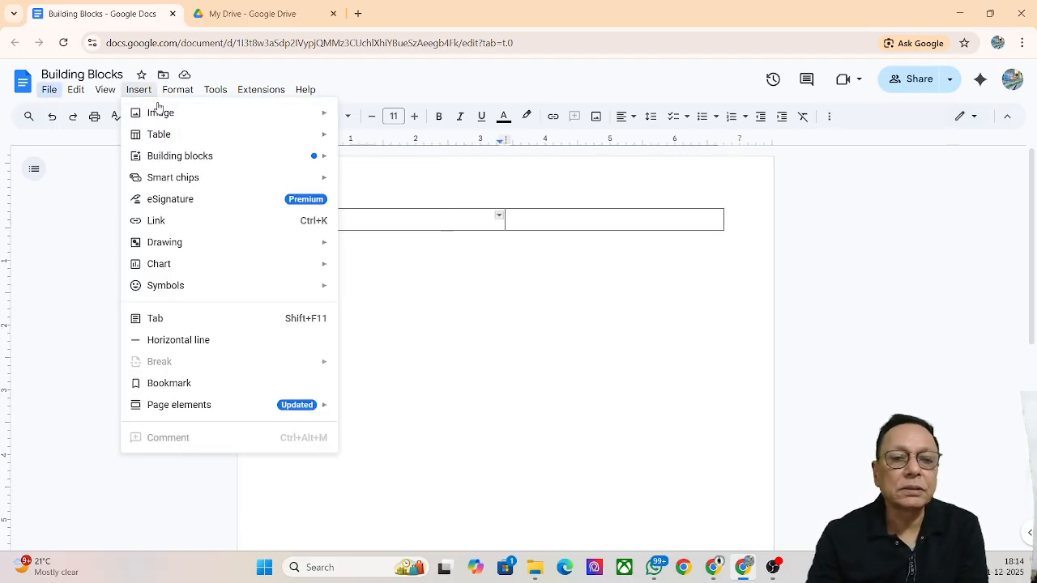
mouse_move(162, 111)
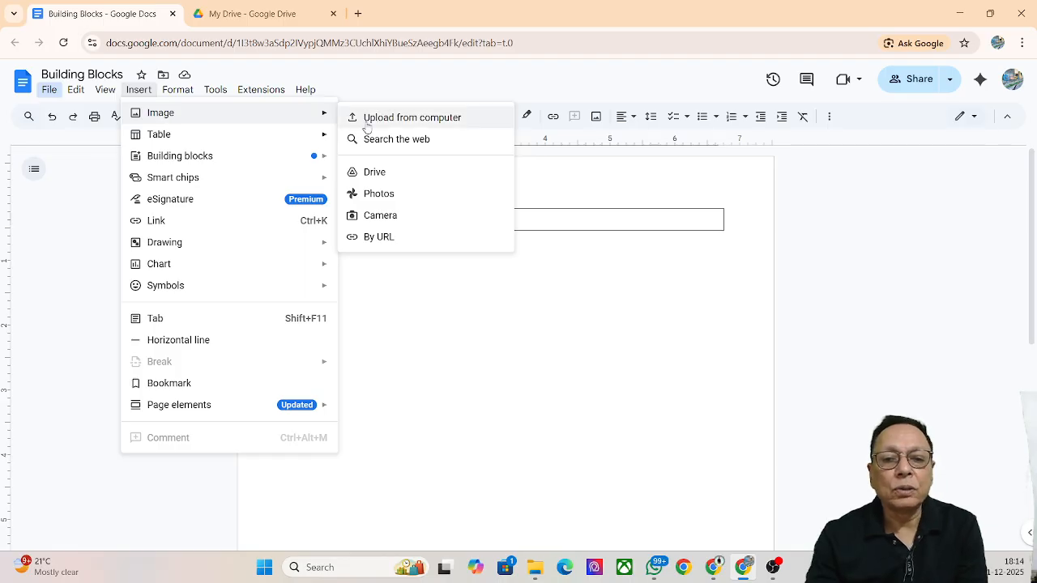
left_click(450, 120)
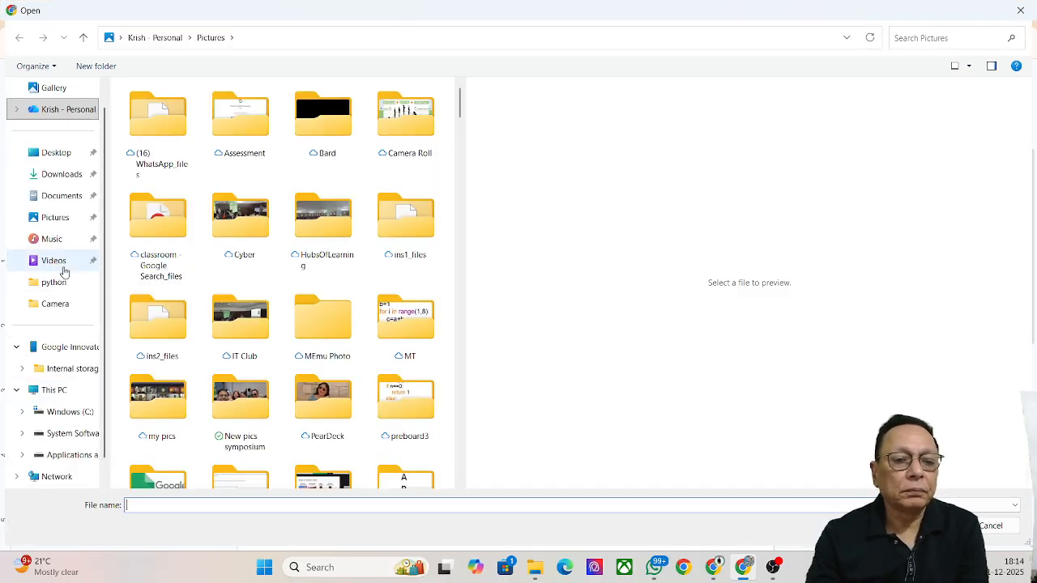
left_click(65, 284)
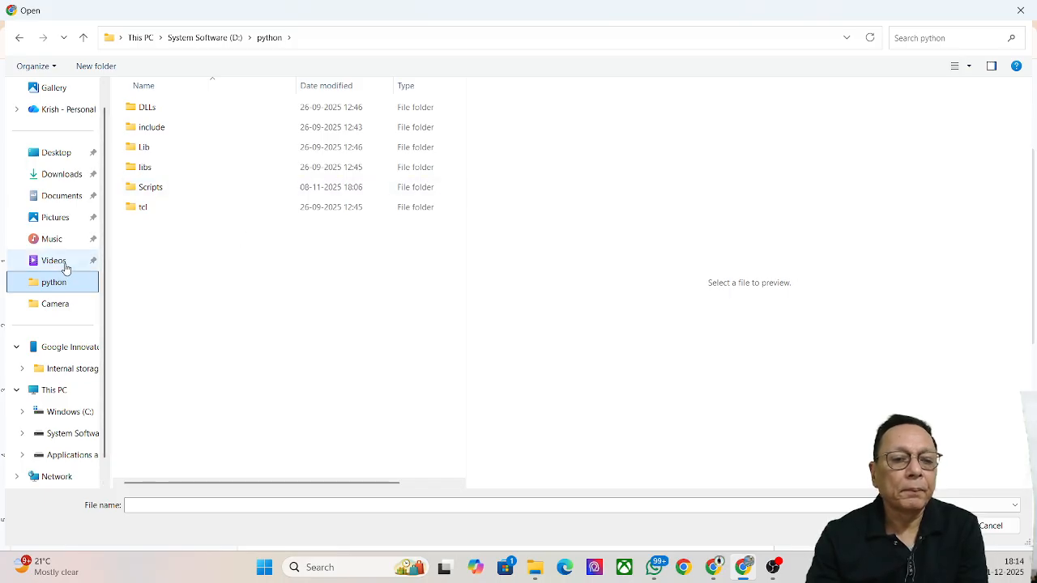
left_click(54, 217)
Choose the portrait photo in Pictures and insert it into the left table cell
scroll(239, 261, "down", 15)
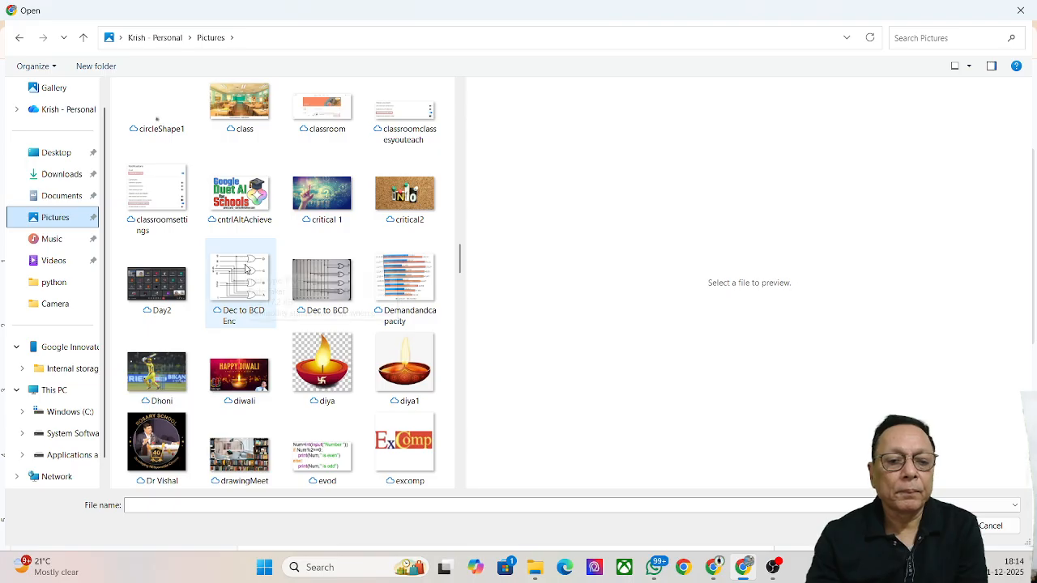
scroll(245, 268, "up", 15)
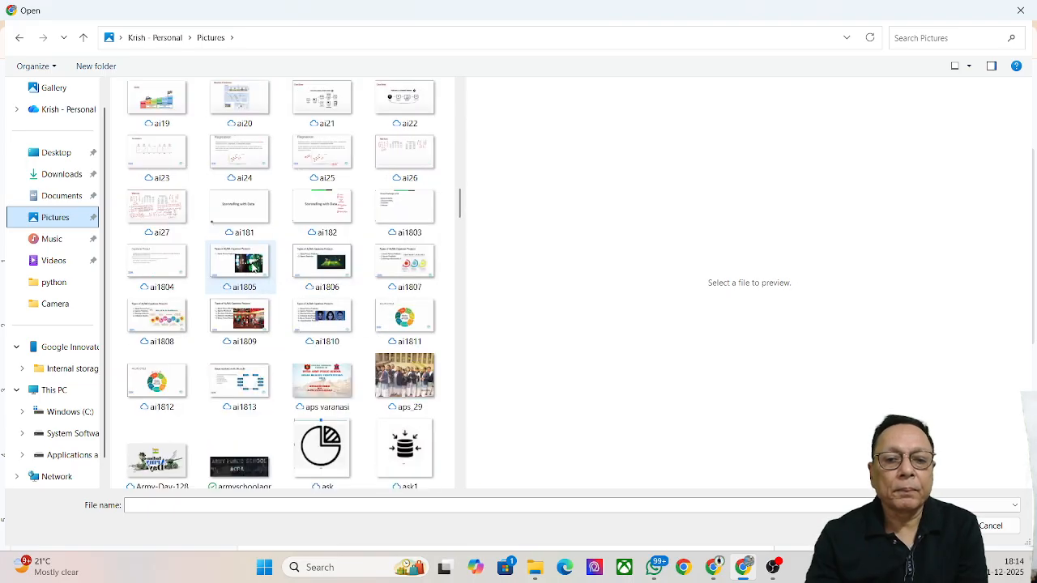
scroll(251, 266, "down", 5)
scroll(252, 268, "down", 20)
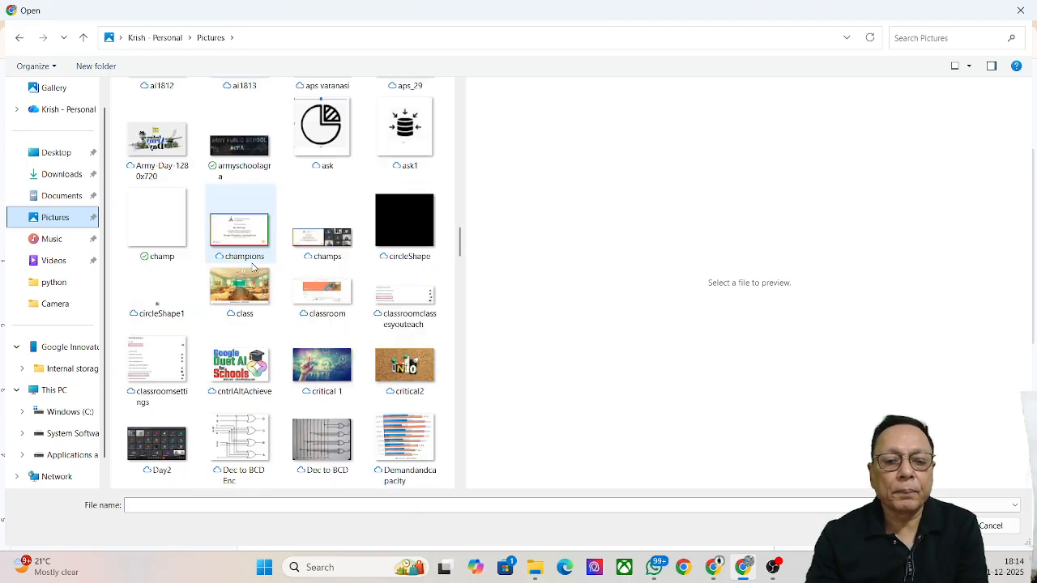
scroll(252, 269, "up", 3)
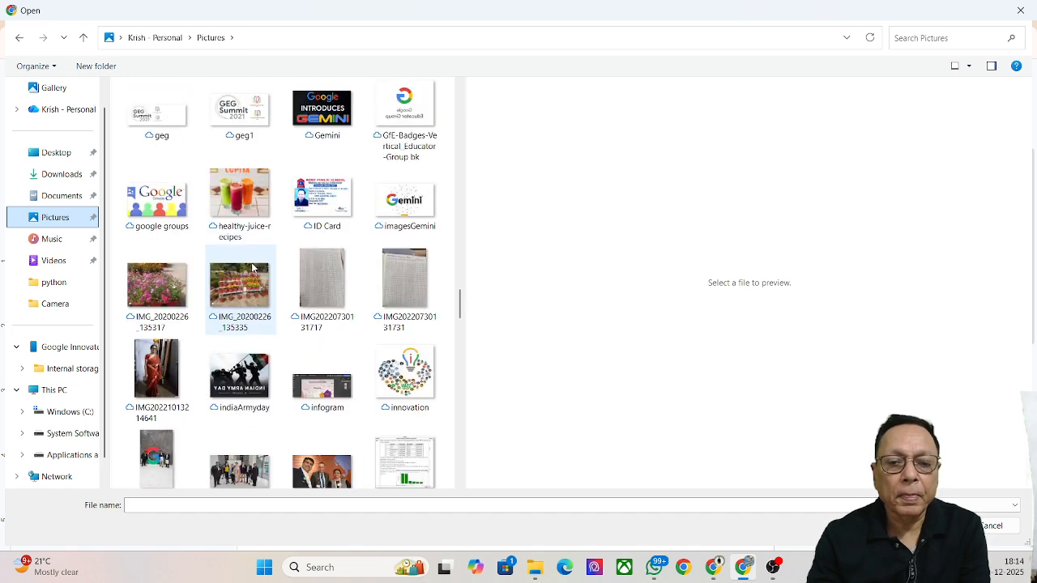
scroll(253, 267, "down", 2)
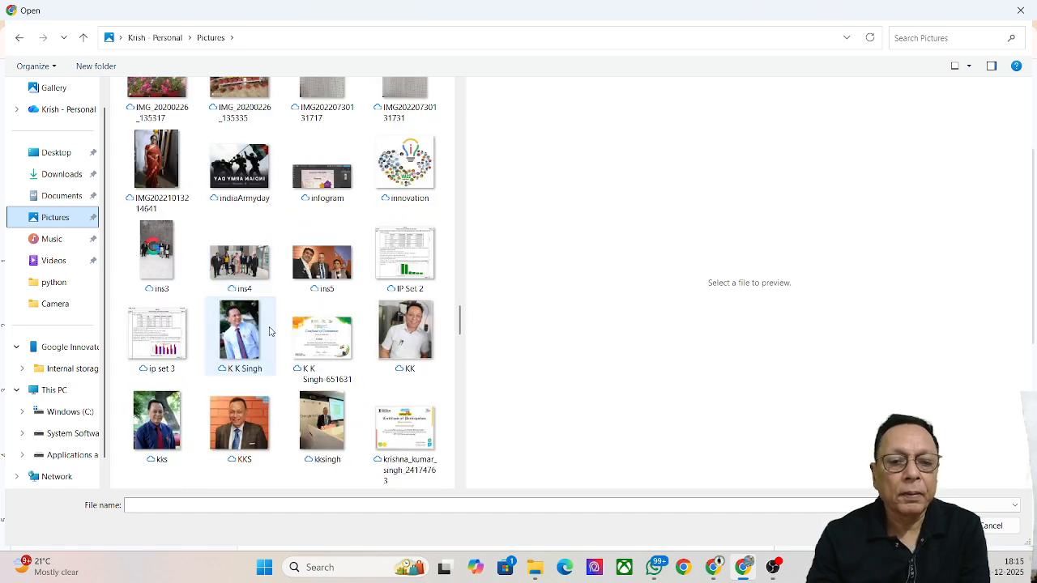
left_click(393, 339)
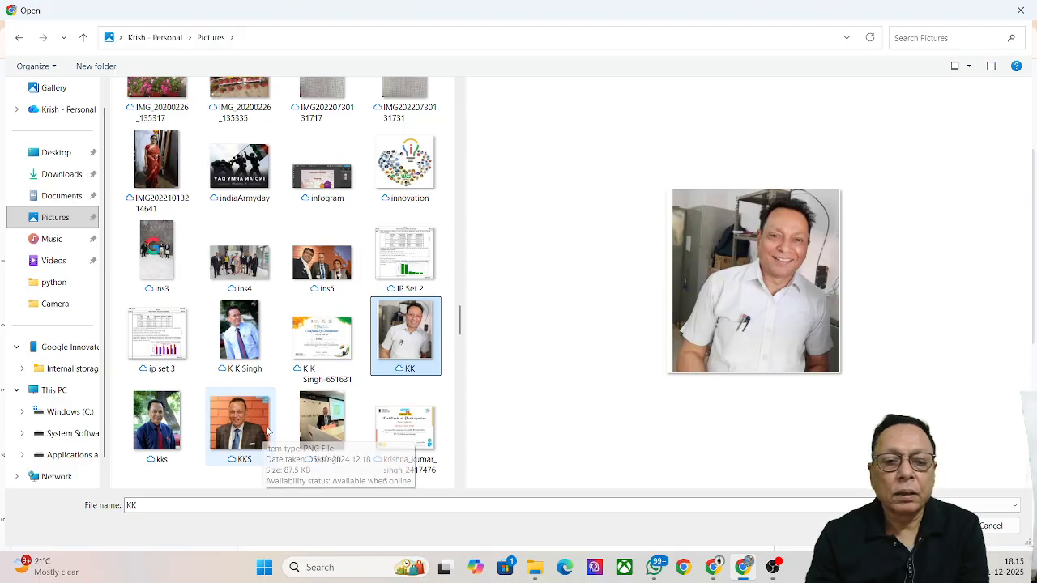
left_click(169, 411)
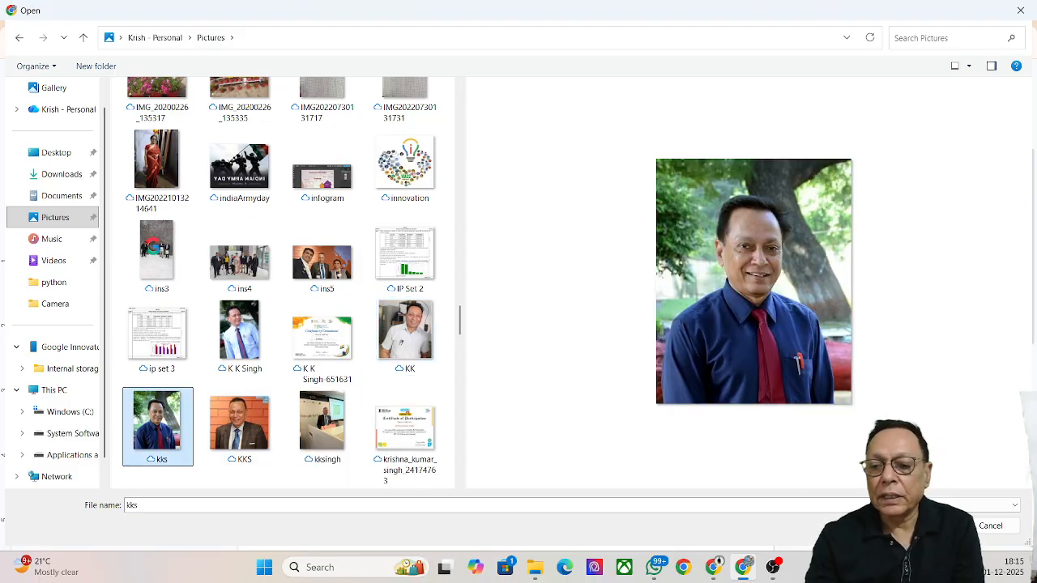
left_click(928, 525)
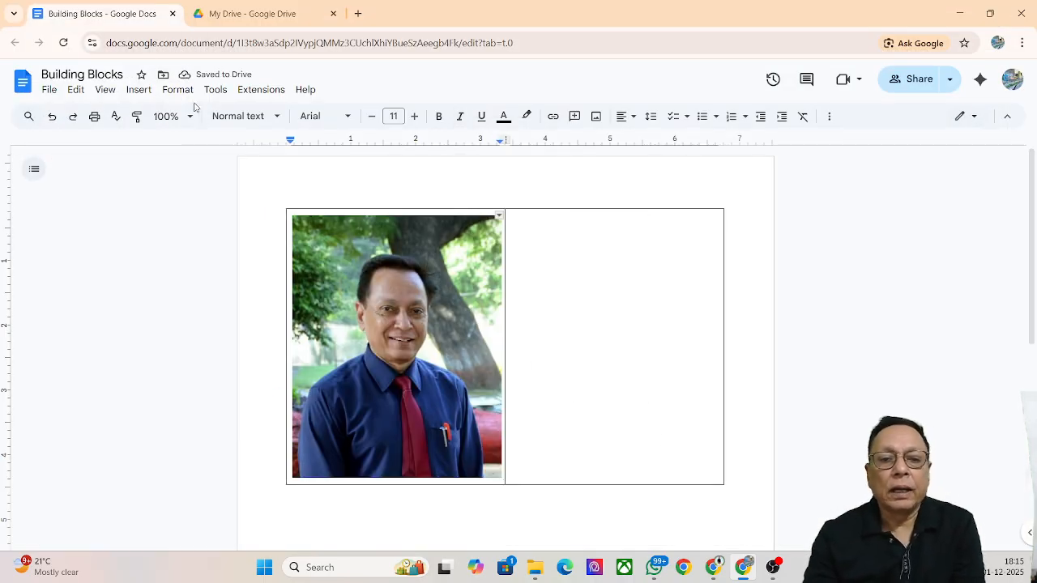
Insert the group photo IMG_331… from Google Drive into the table
left_click(139, 90)
mouse_move(148, 115)
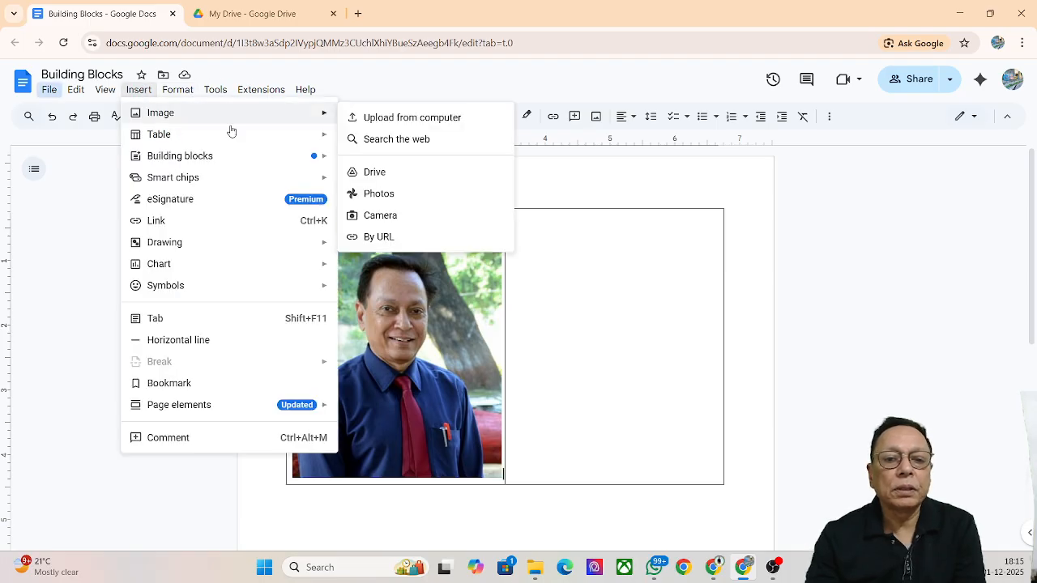
left_click(412, 173)
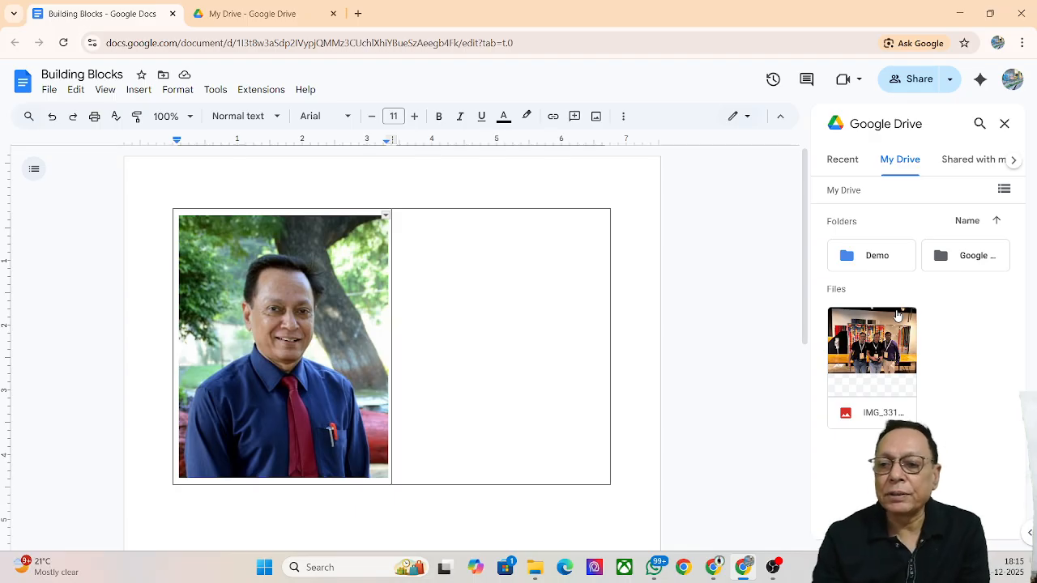
left_click(871, 353)
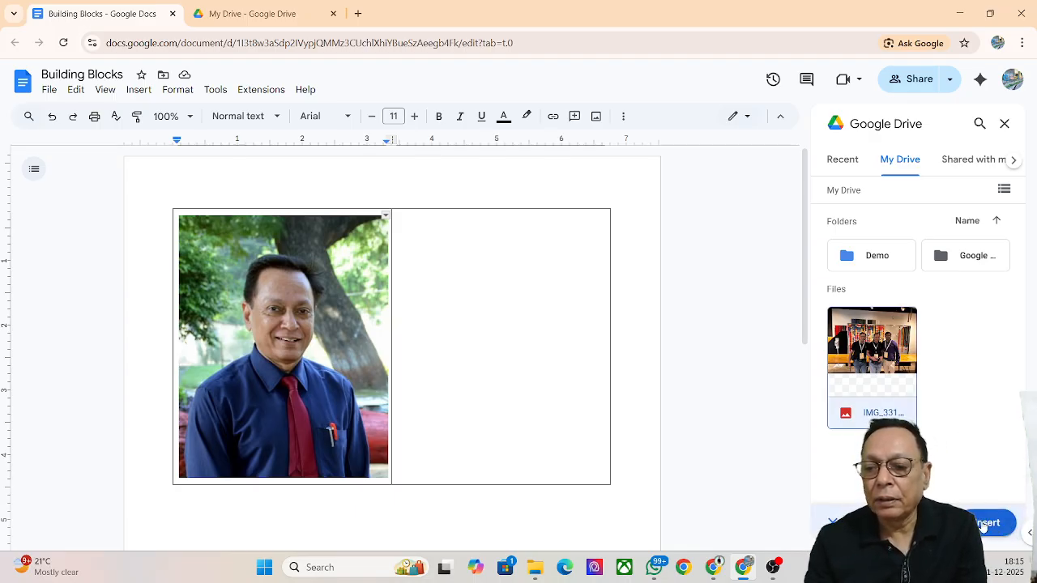
left_click(983, 524)
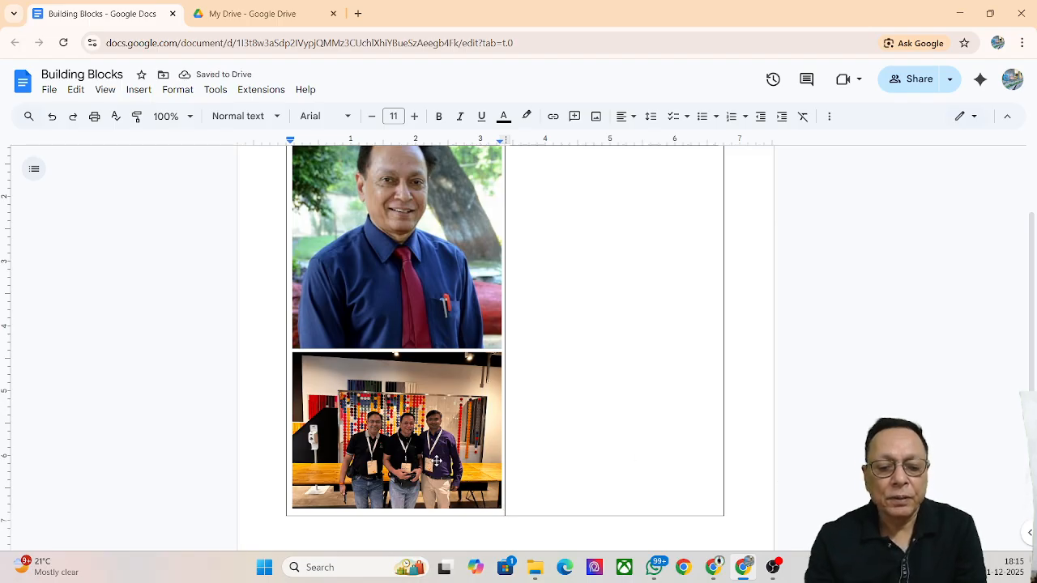
Delete the misplaced group photo and re-insert it from Drive into the empty right cell
key("BackSpace")
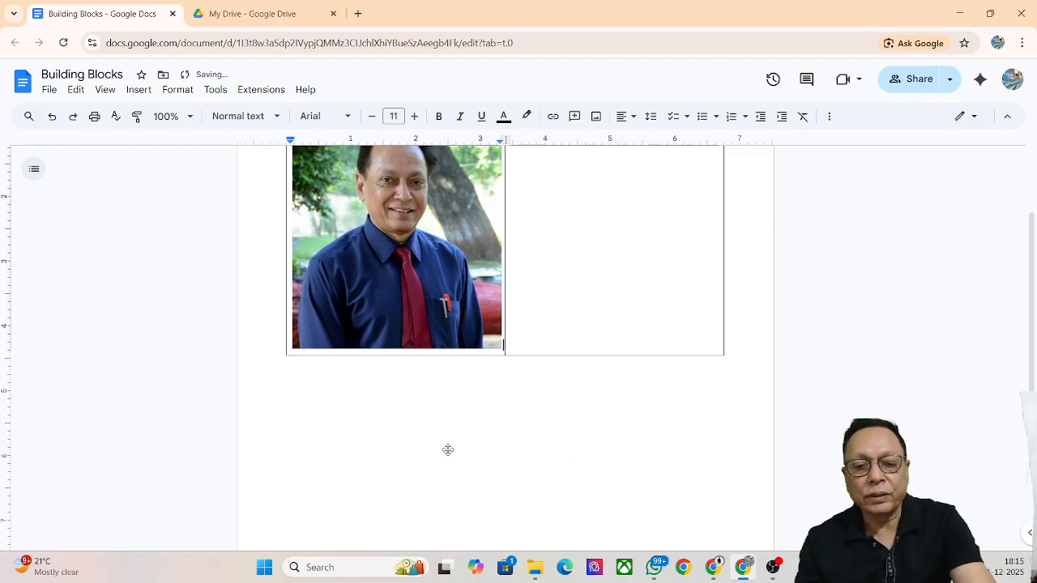
double_click(603, 278)
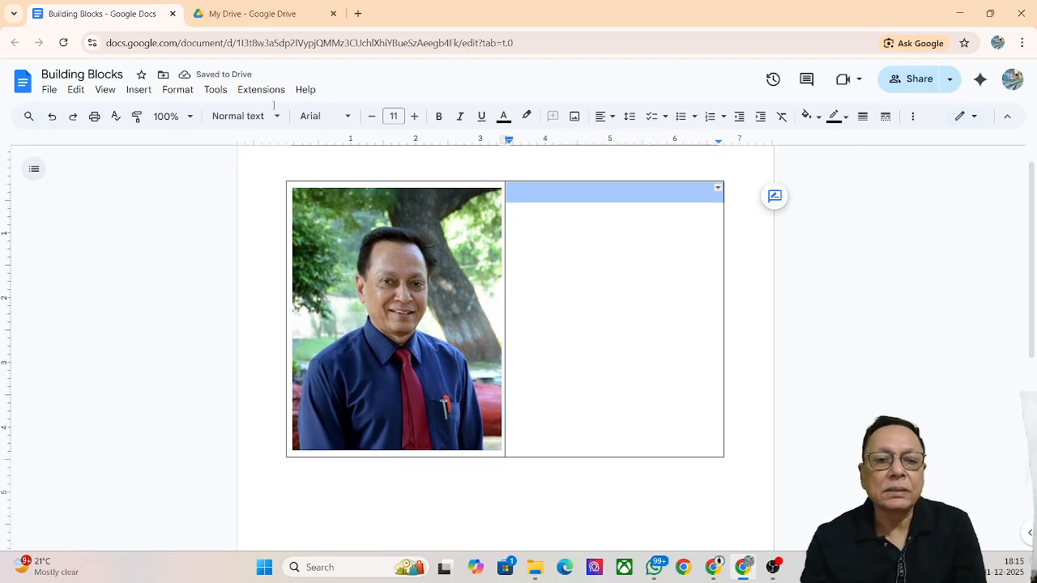
left_click(174, 91)
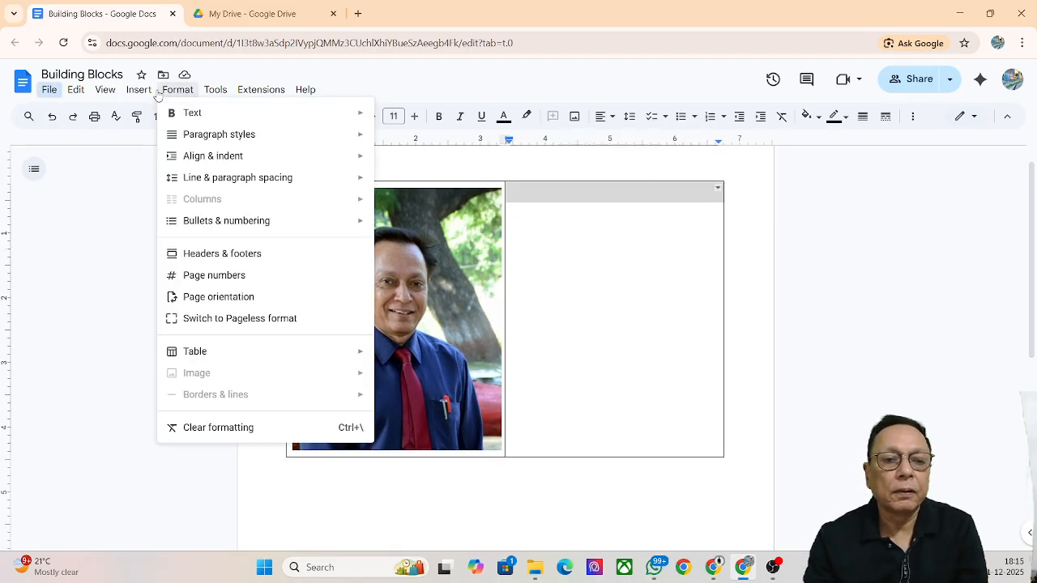
mouse_move(142, 93)
mouse_move(207, 118)
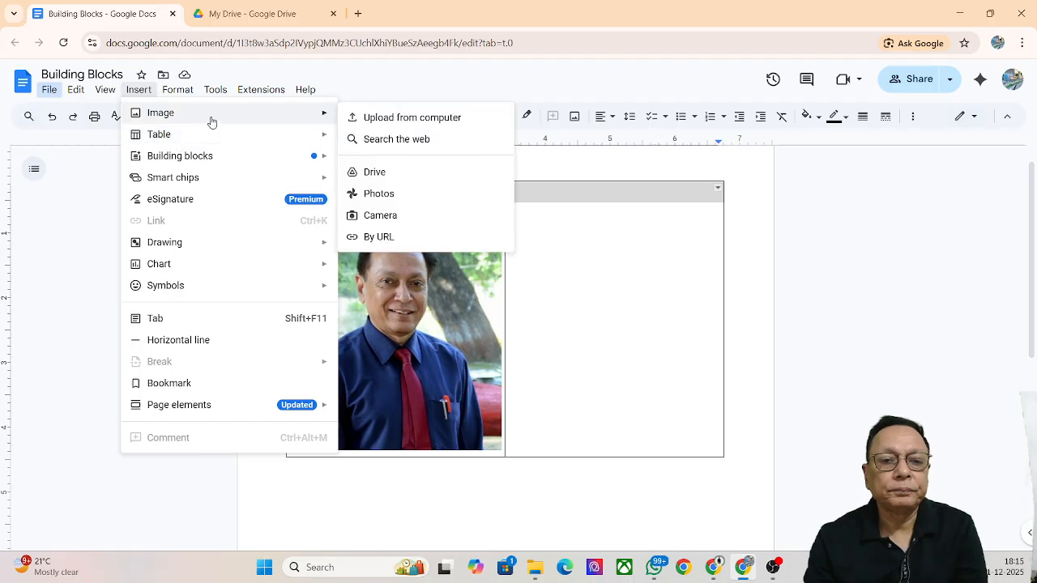
left_click(381, 172)
left_click(865, 345)
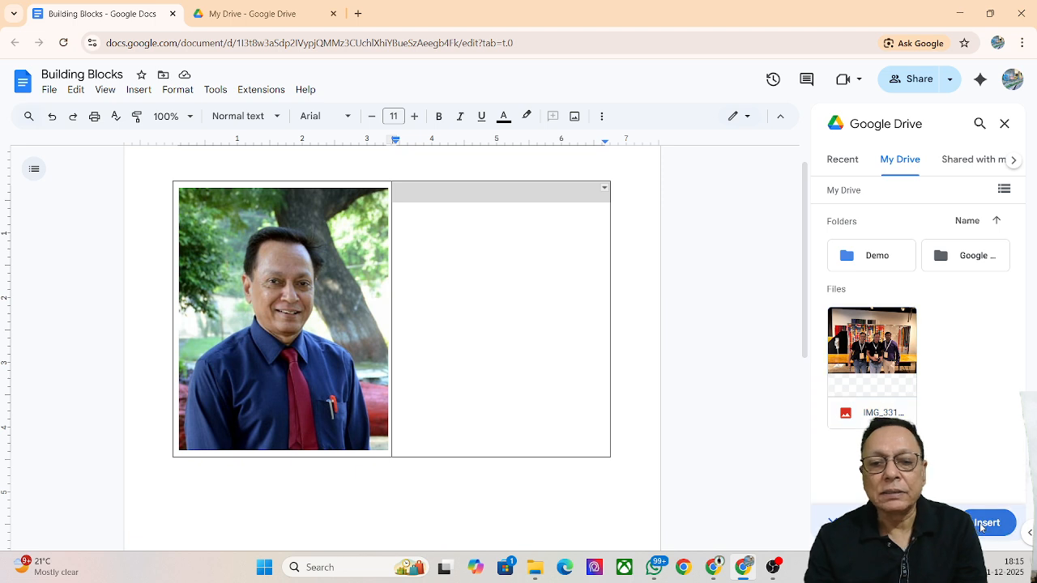
left_click(987, 522)
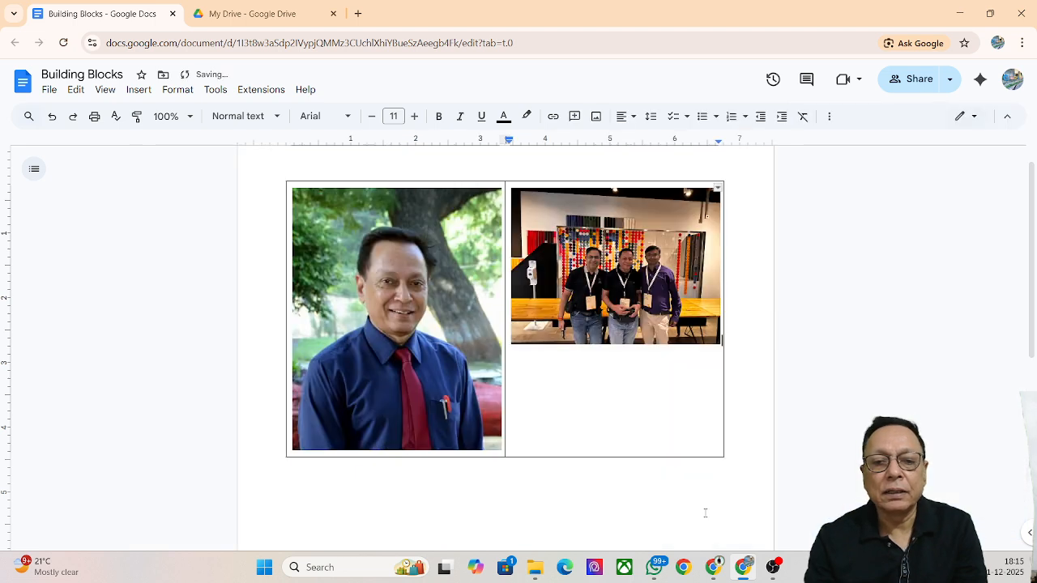
Resize the portrait smaller by its corner handle and centre-align it in the left cell
left_click(479, 432)
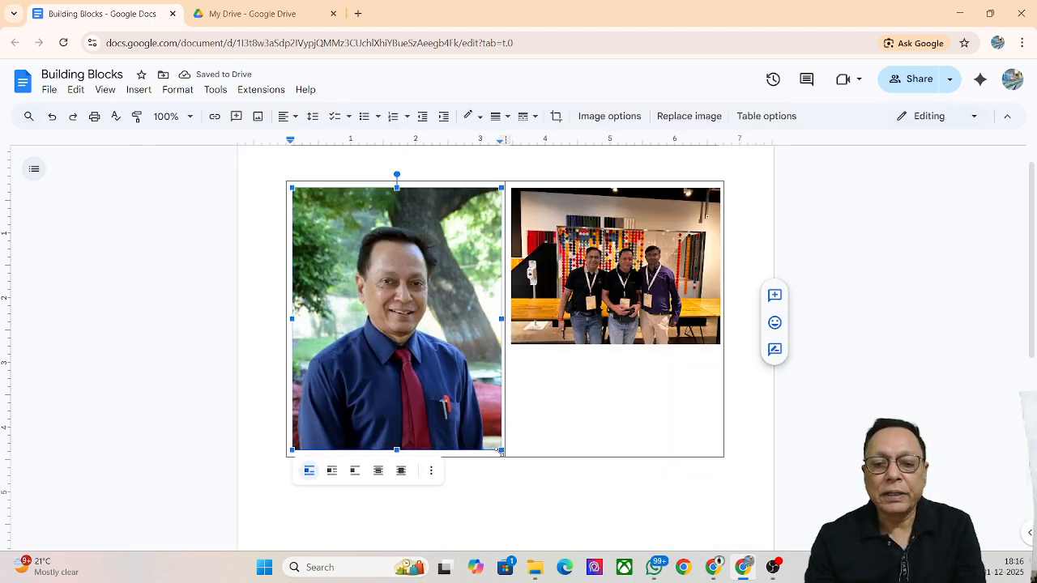
left_click_drag(500, 448, 420, 316)
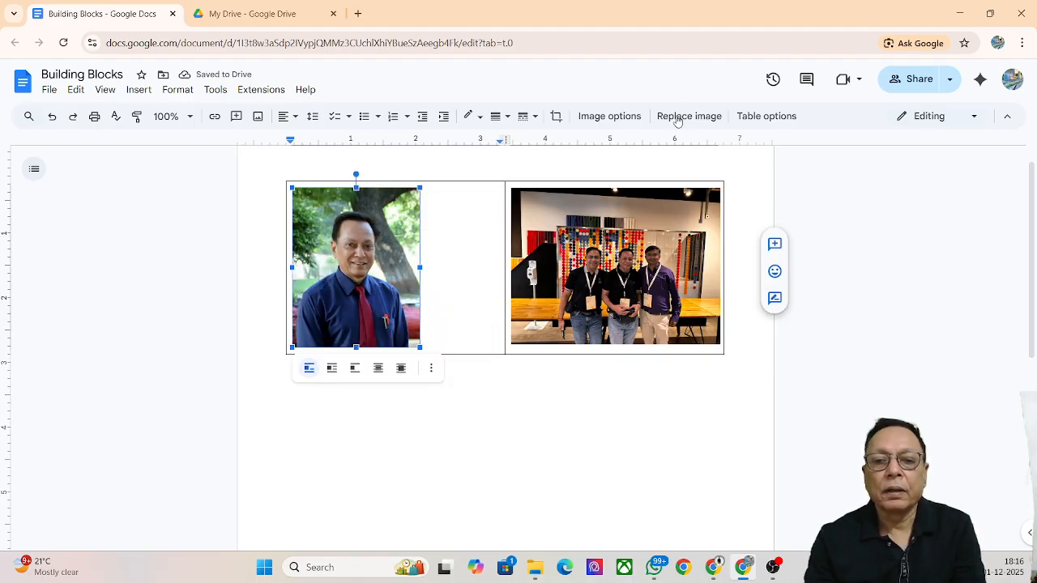
left_click(294, 119)
left_click(306, 140)
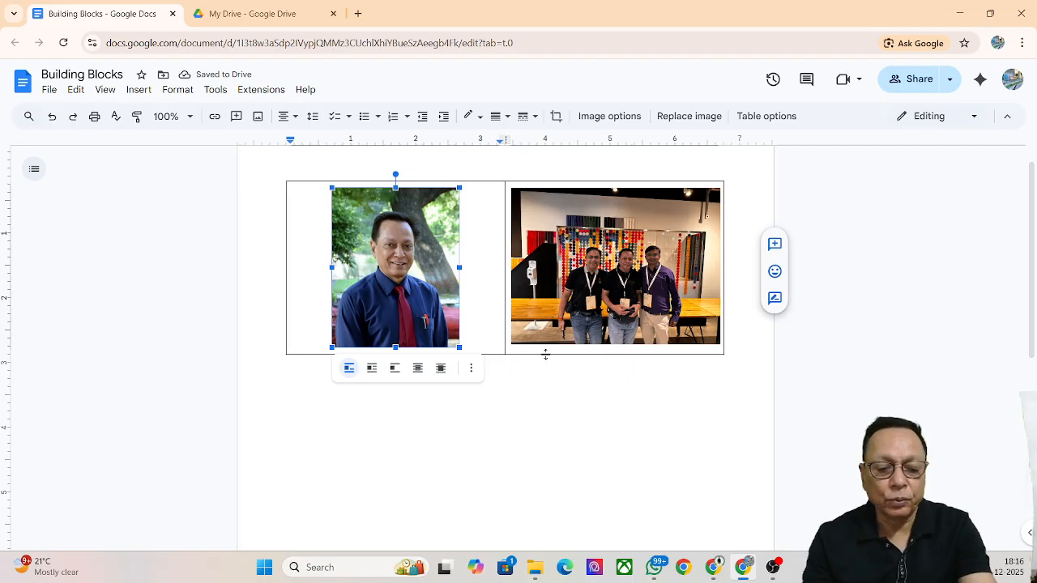
Select every border of the two-photo table and set the border colour to white
left_click(546, 353)
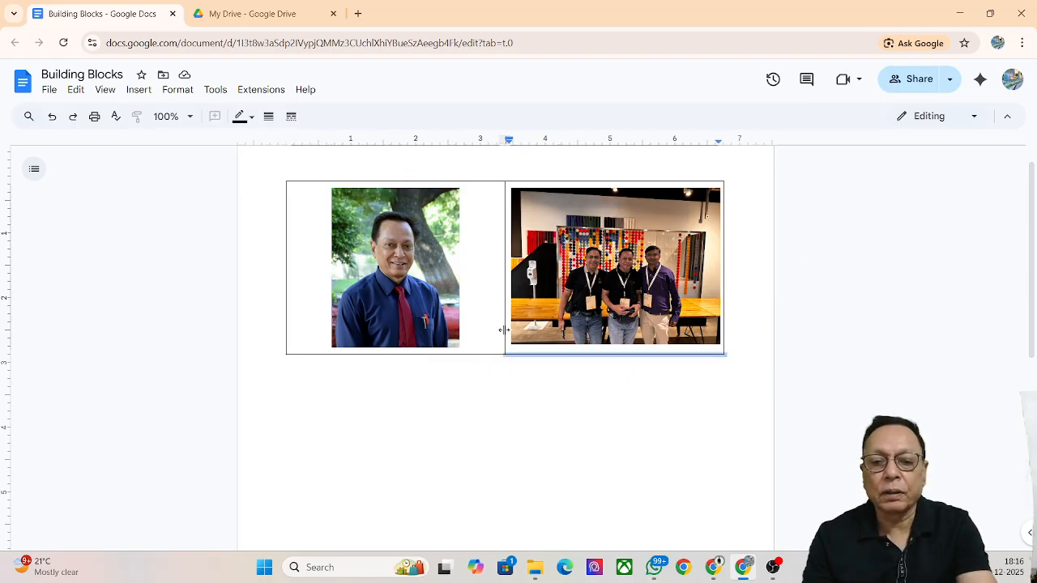
left_click(479, 351)
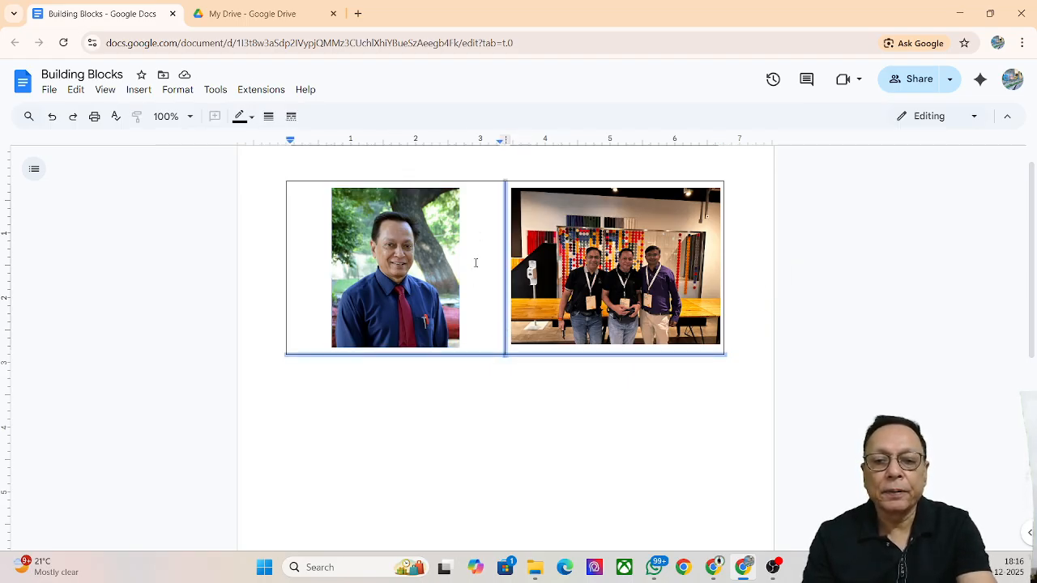
left_click(487, 181, "ctrl")
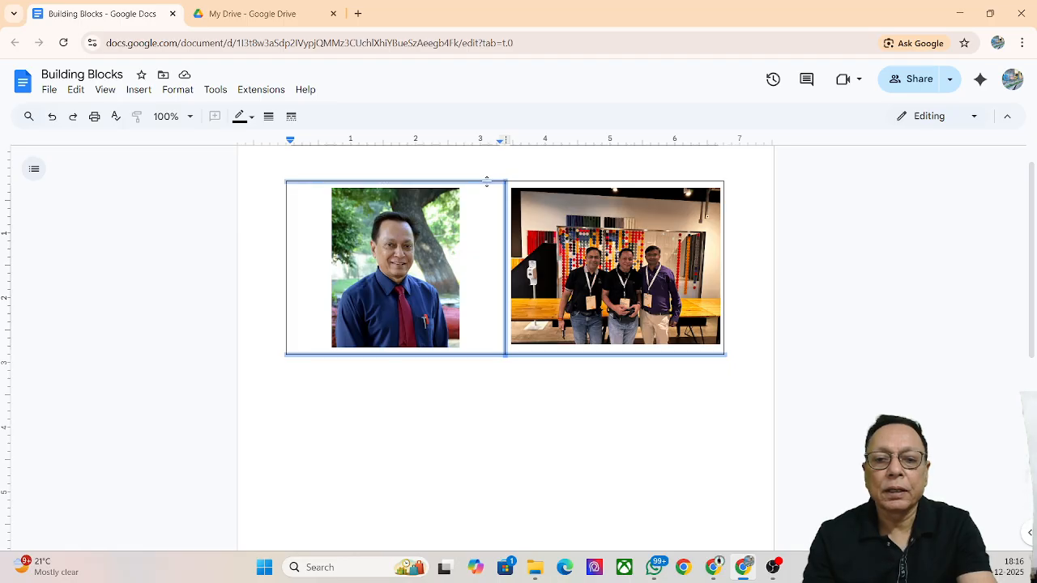
left_click(285, 227, "ctrl")
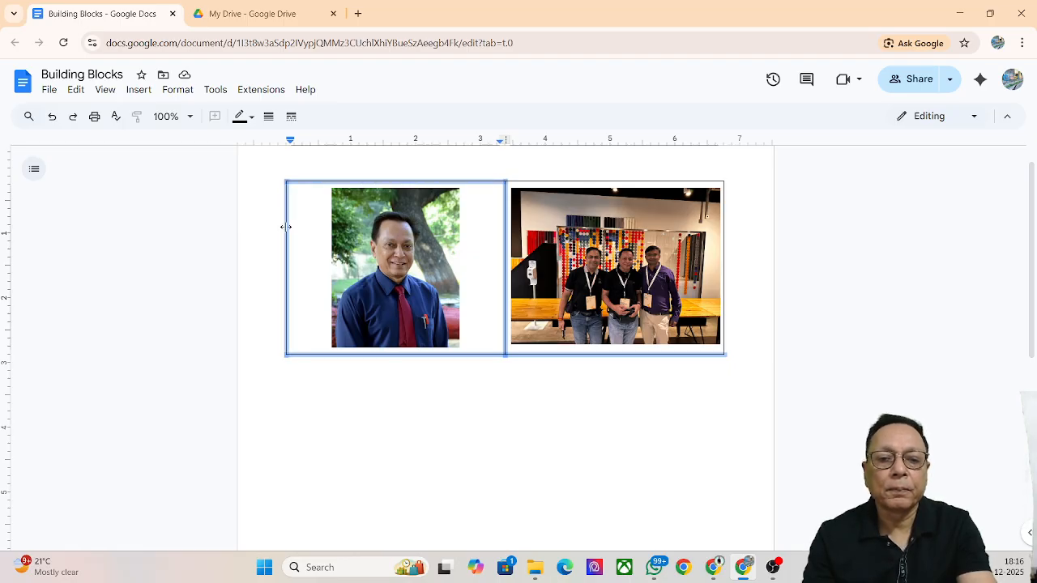
left_click(724, 244, "ctrl")
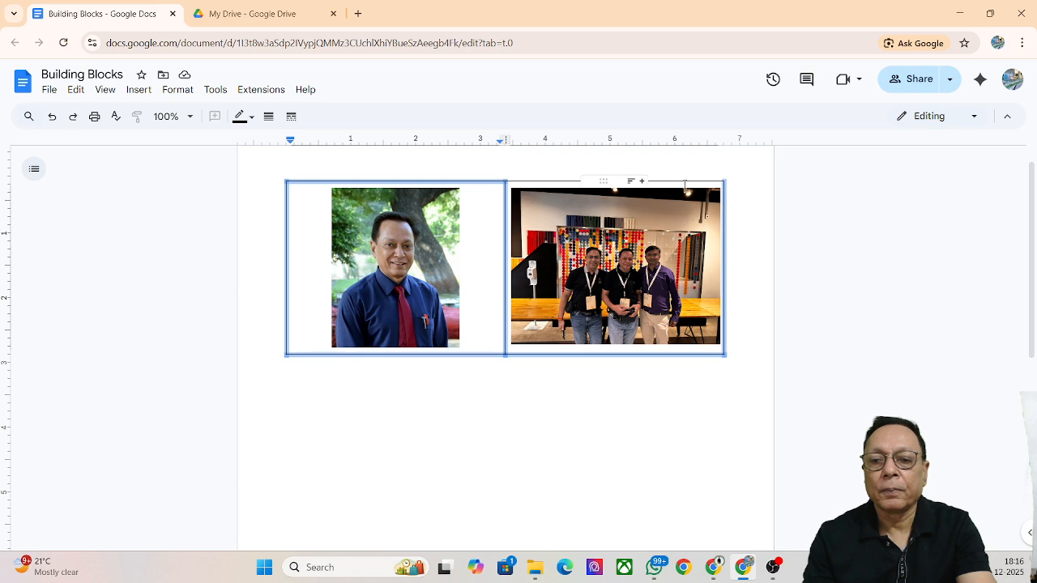
left_click(685, 180, "ctrl")
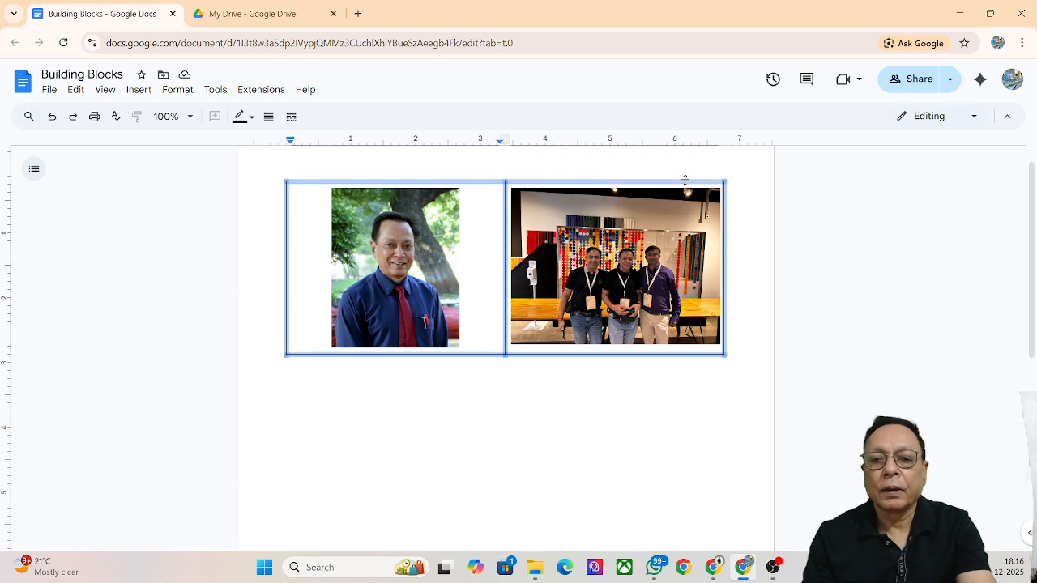
left_click(250, 118)
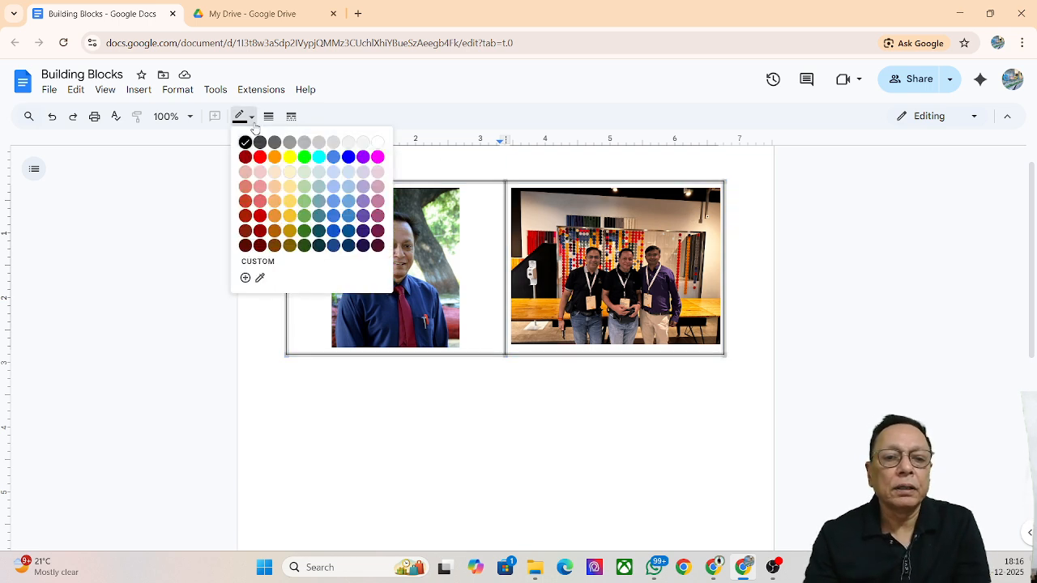
left_click(378, 144)
left_click(425, 426)
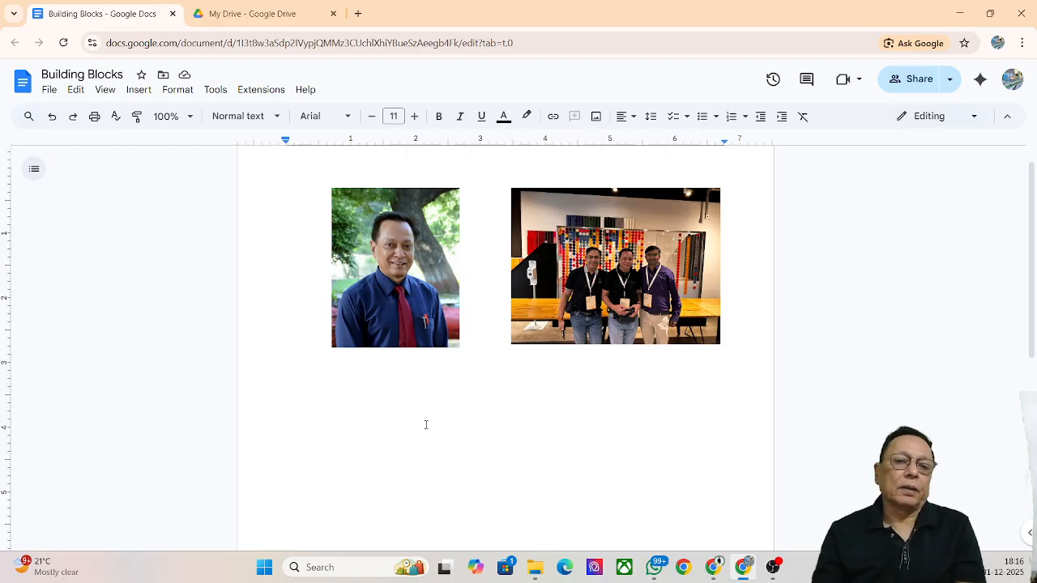
left_click(148, 89)
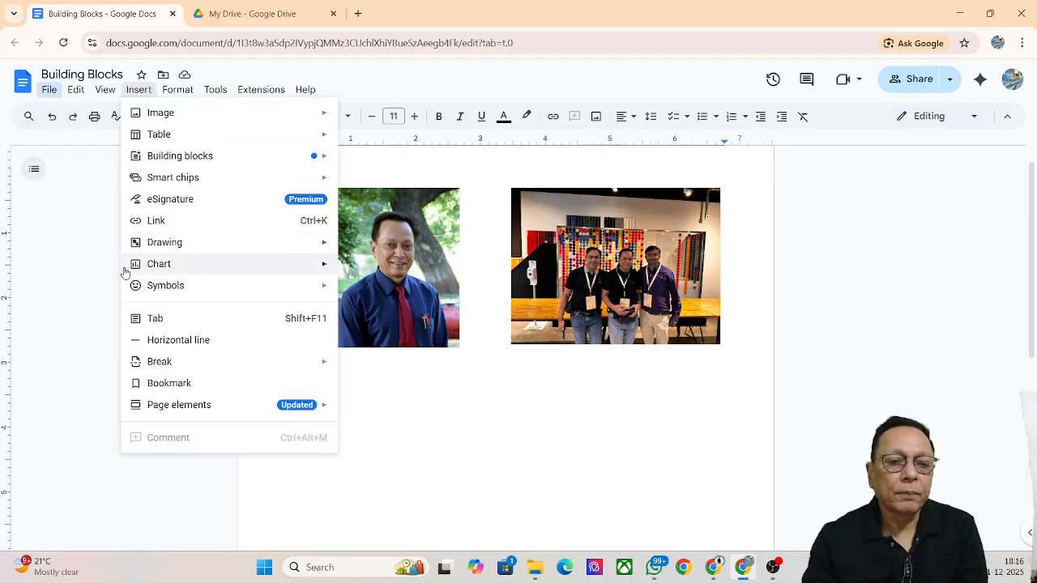
mouse_move(249, 255)
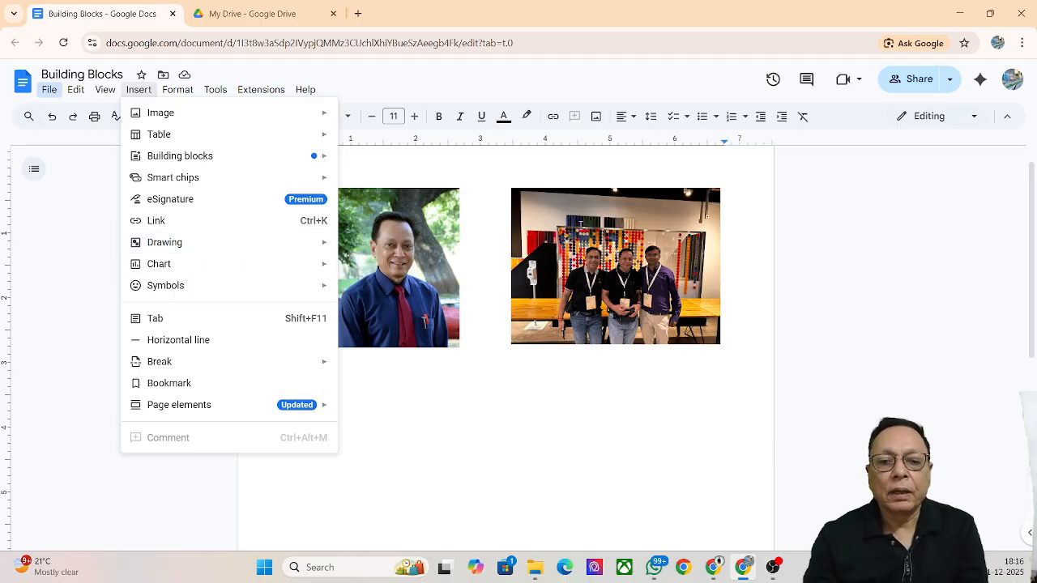
left_click(538, 462)
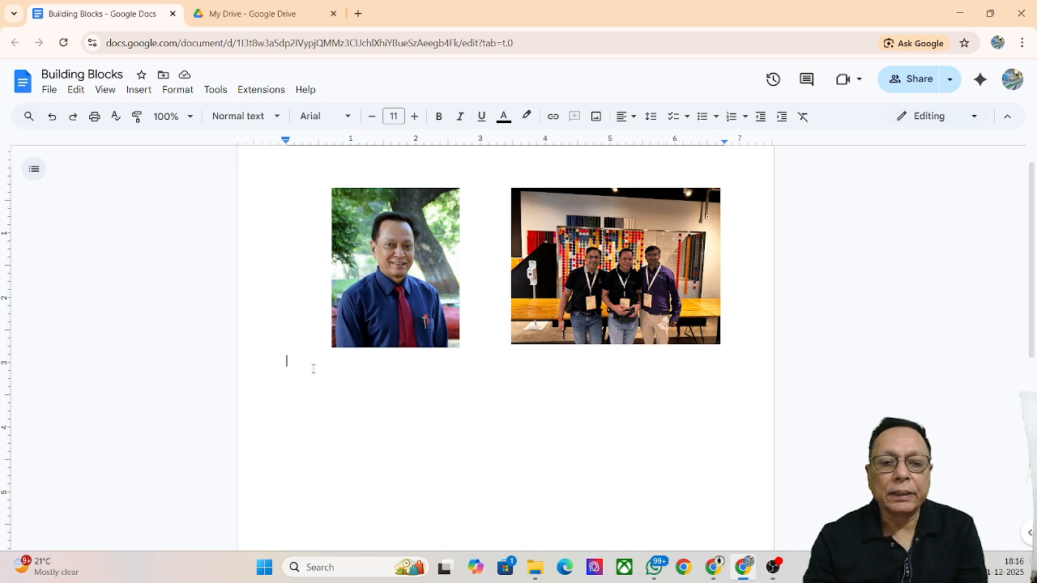
left_click(346, 318)
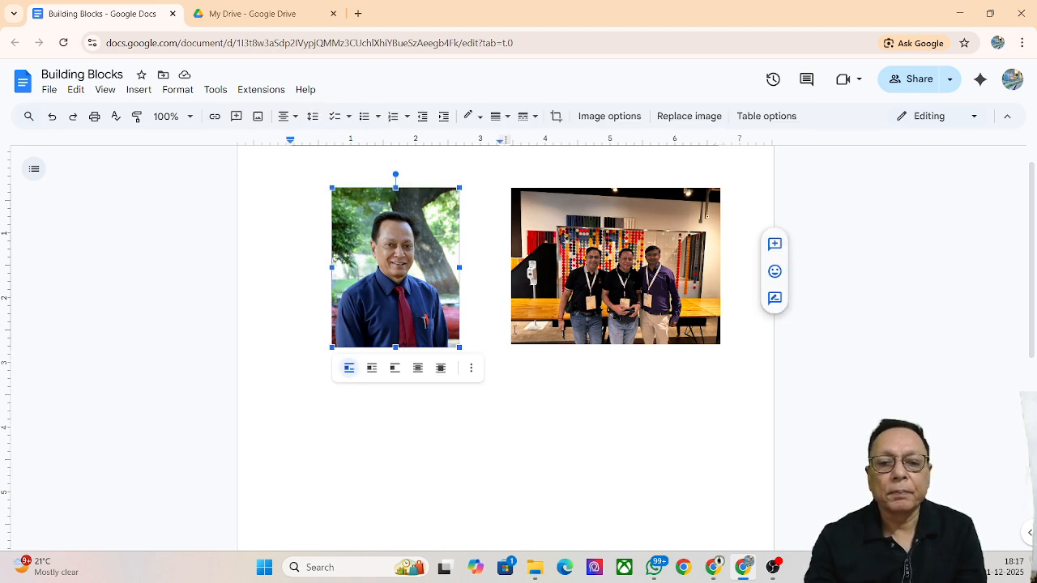
left_click(492, 336)
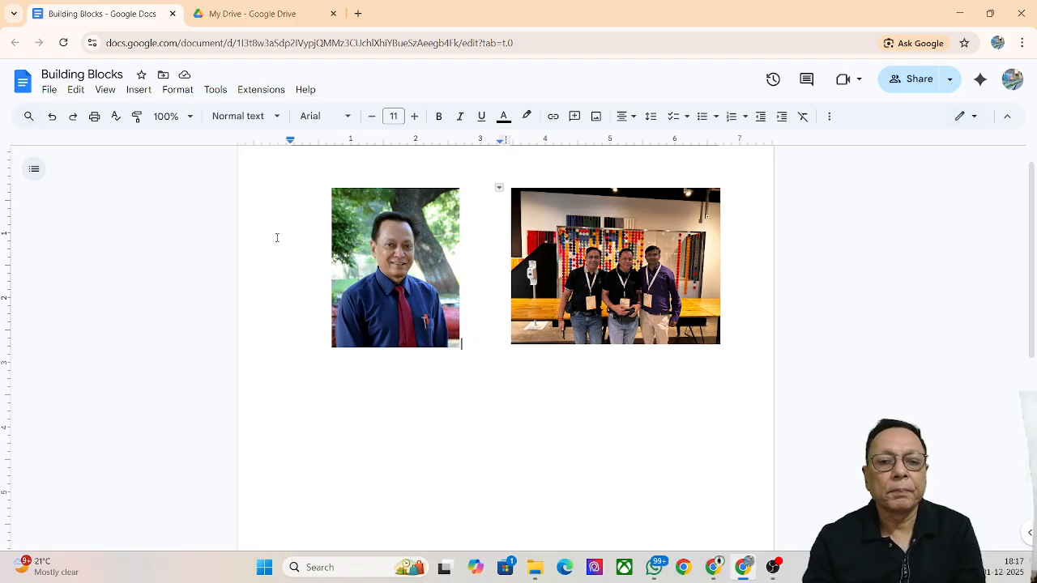
Select the empty top line and the two-photo table, then delete them
left_click_drag(262, 175, 469, 335)
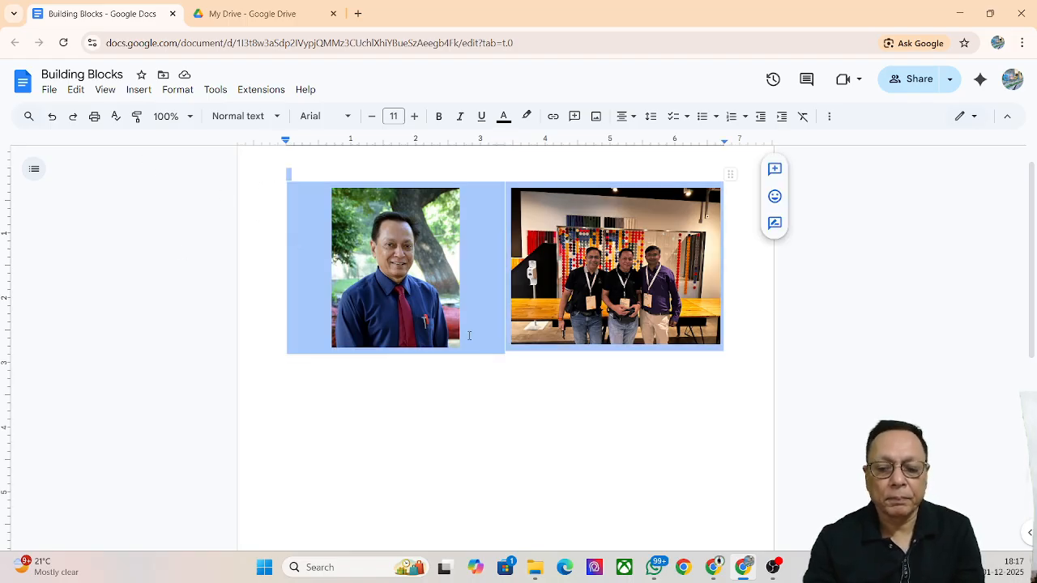
key("Delete")
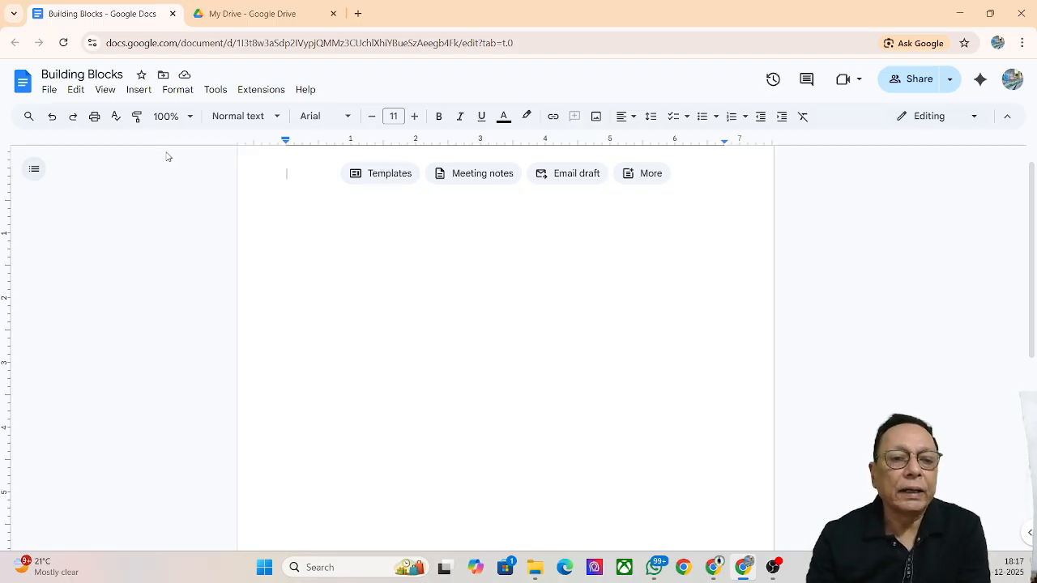
Show the Building blocks side panel via Insert > Building blocks > View more
left_click(132, 90)
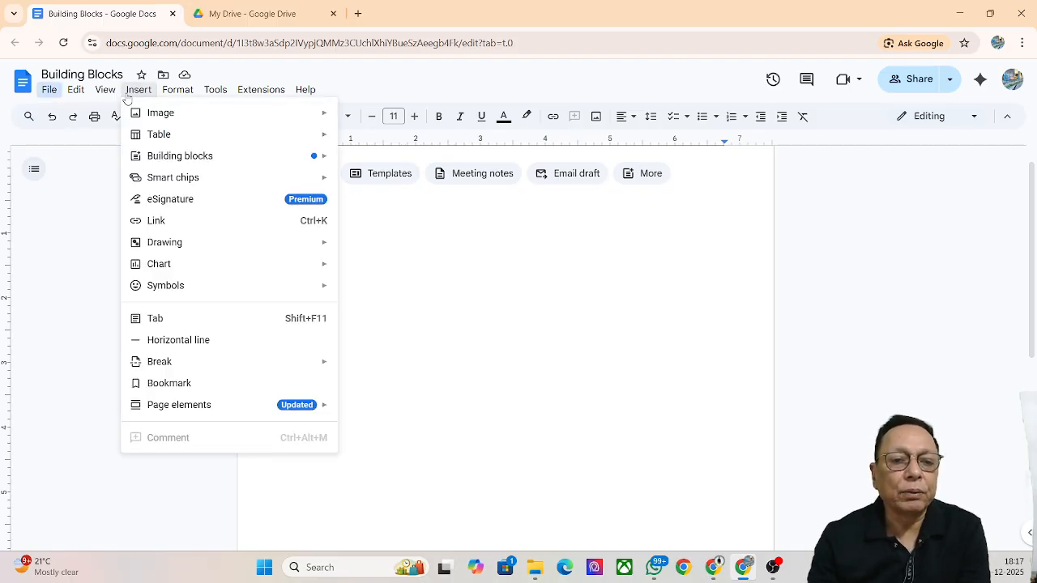
mouse_move(173, 158)
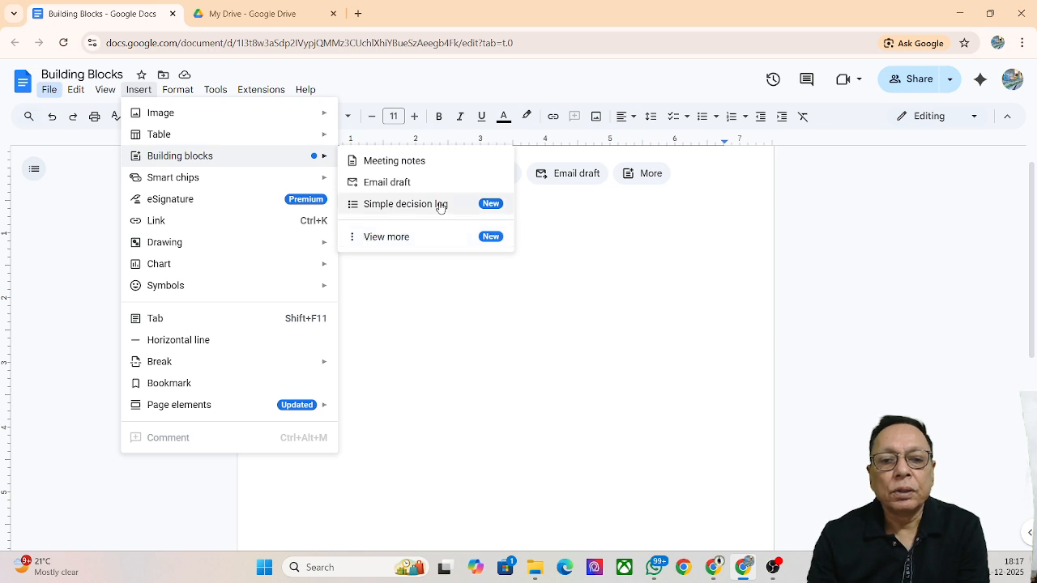
left_click(361, 243)
mouse_move(923, 358)
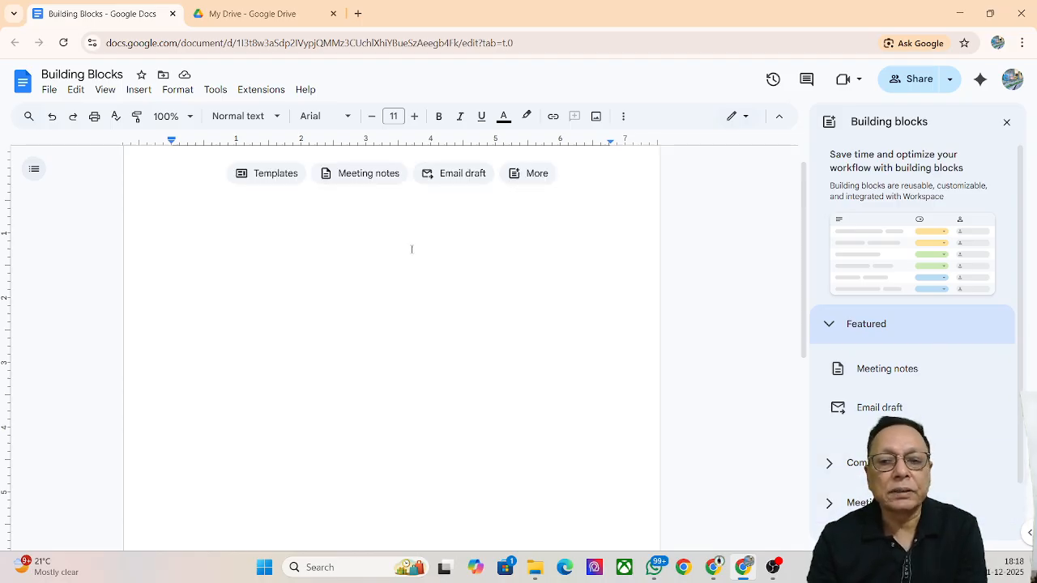
Close the Building blocks side panel
left_click(1005, 123)
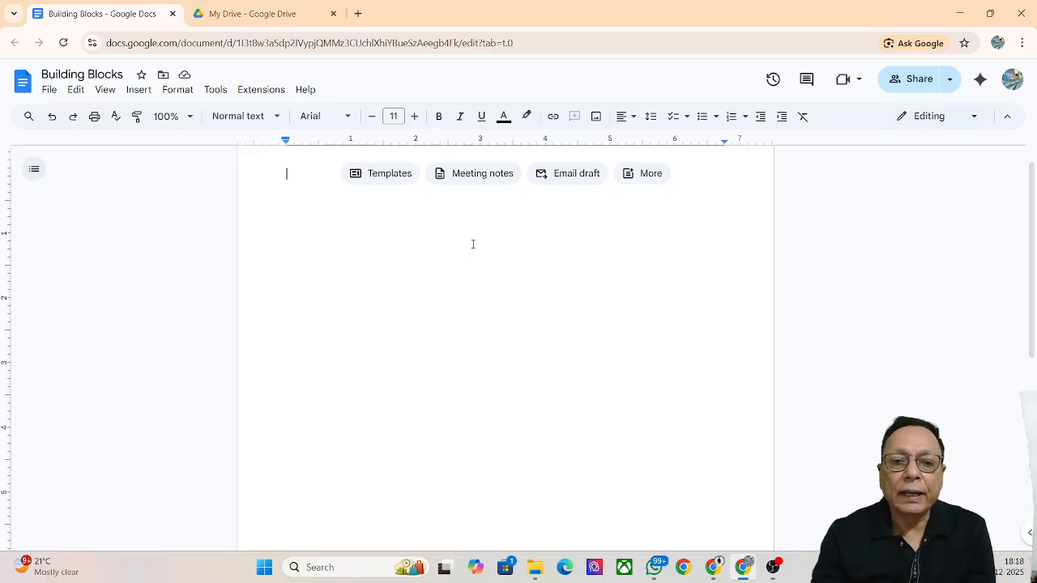
Use the Meeting notes chip to open the calendar event search list
left_click(467, 172)
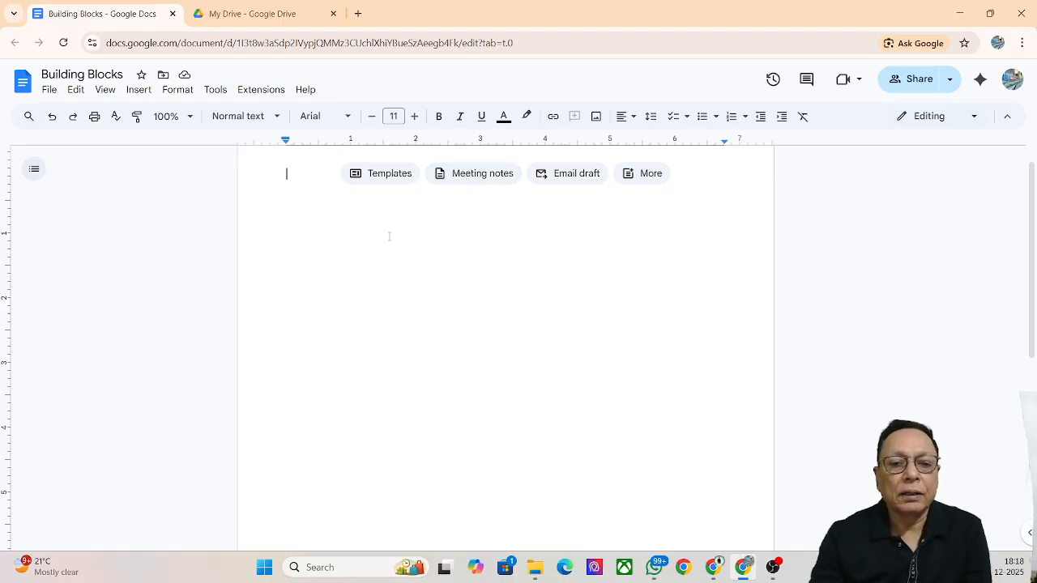
left_click(470, 180)
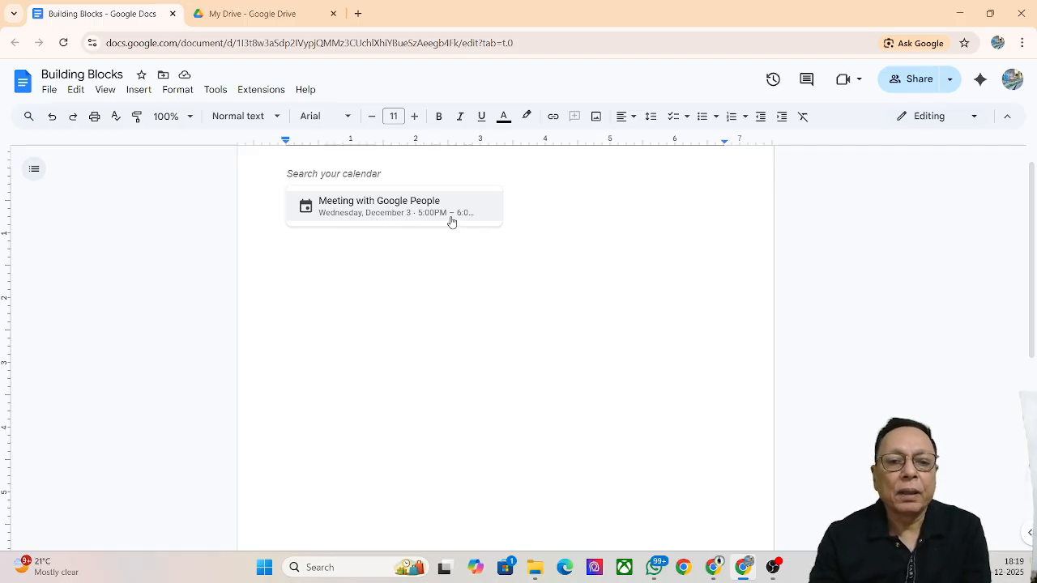
Insert notes for 'Meeting with Google People' dated Dec 3, 2025 12:00 PM, India Standard Time
left_click(404, 212)
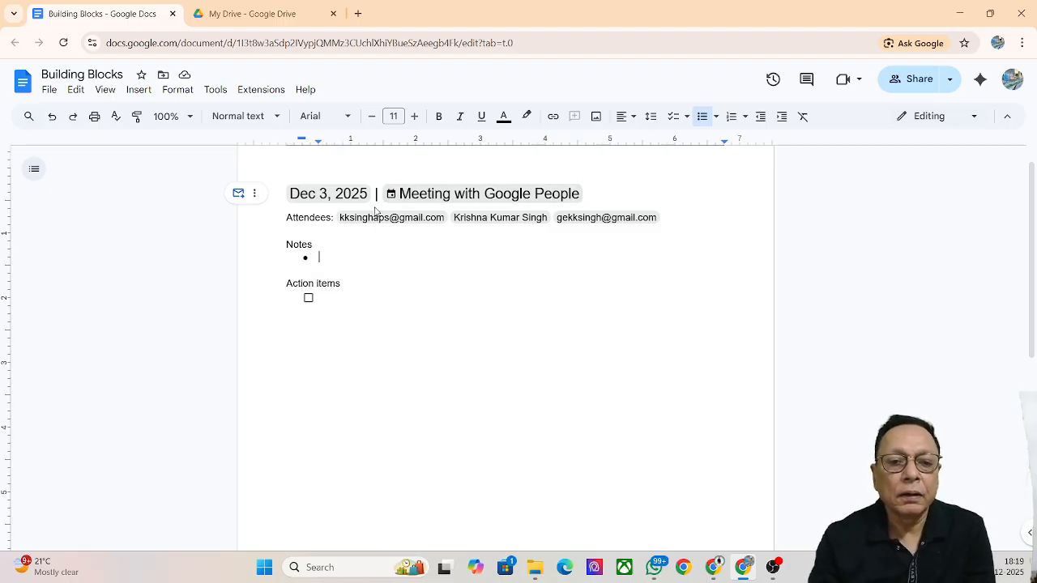
mouse_move(316, 196)
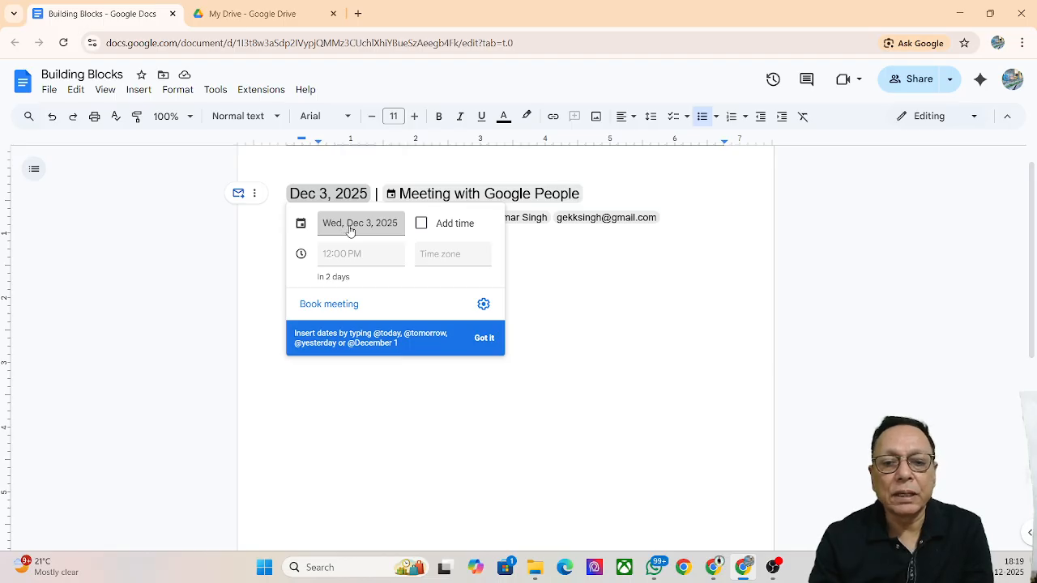
left_click(420, 224)
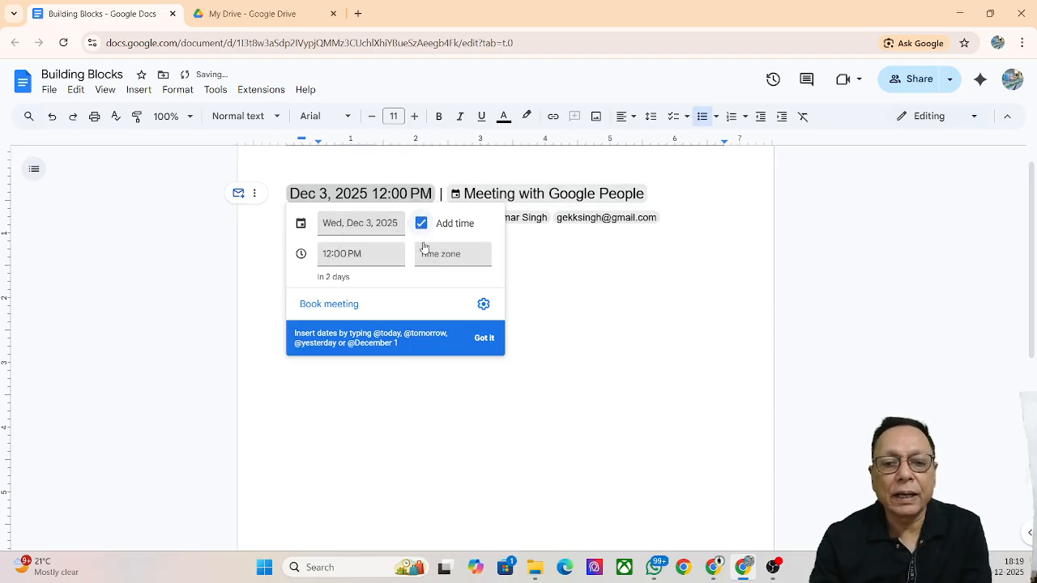
left_click(436, 257)
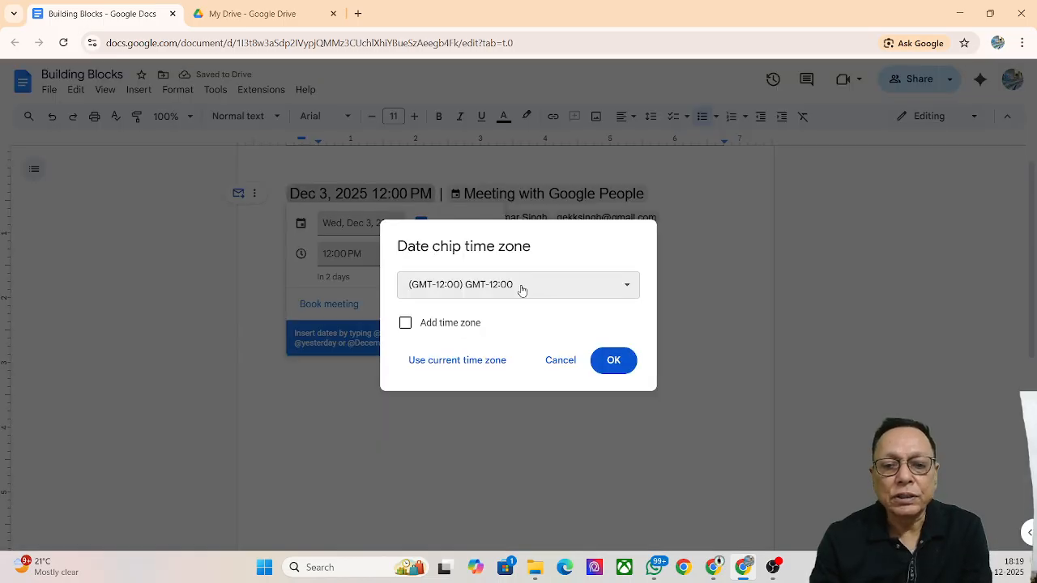
left_click(407, 325)
left_click(522, 291)
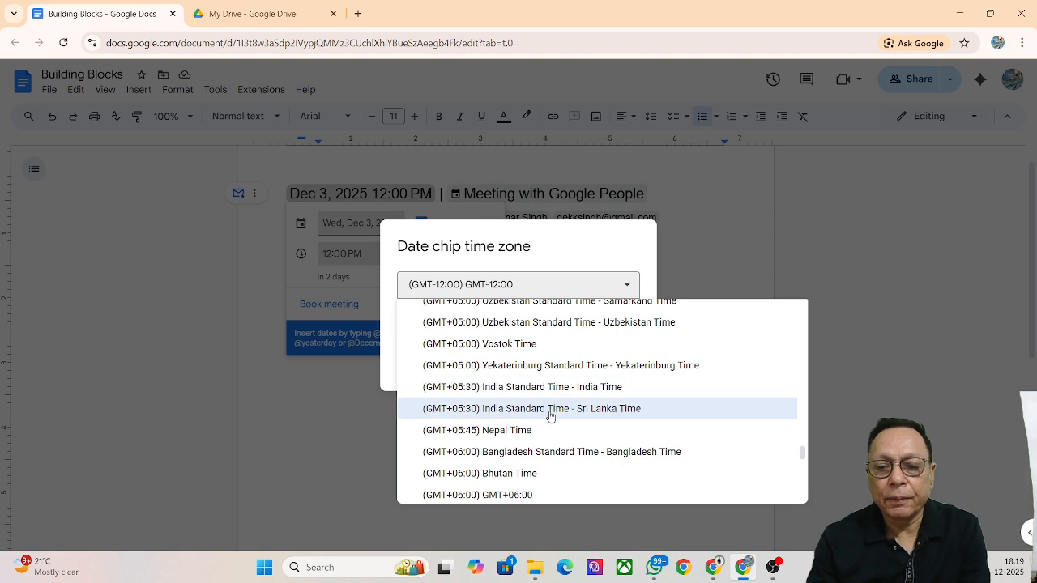
left_click(556, 386)
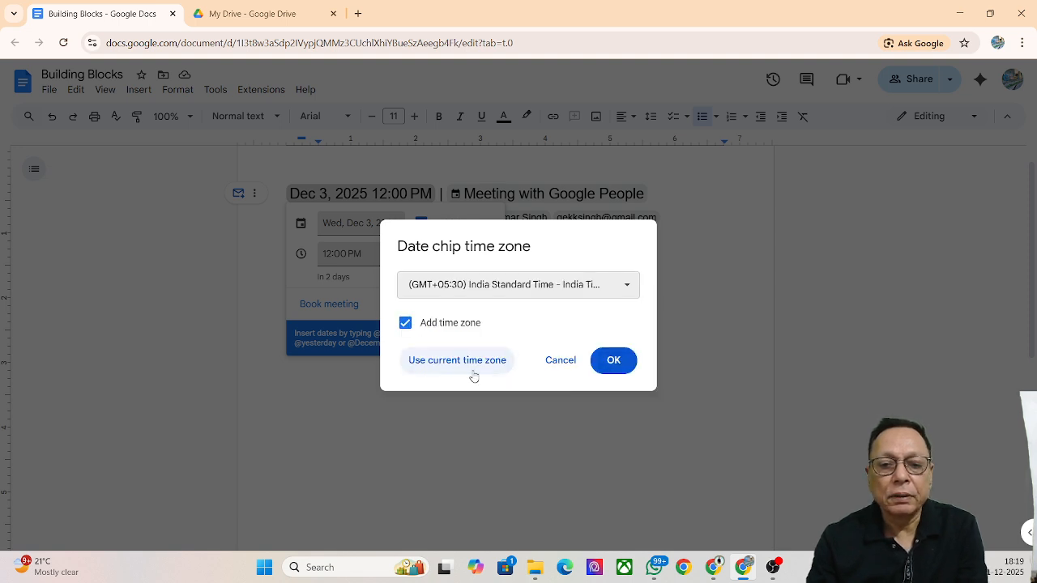
left_click(614, 360)
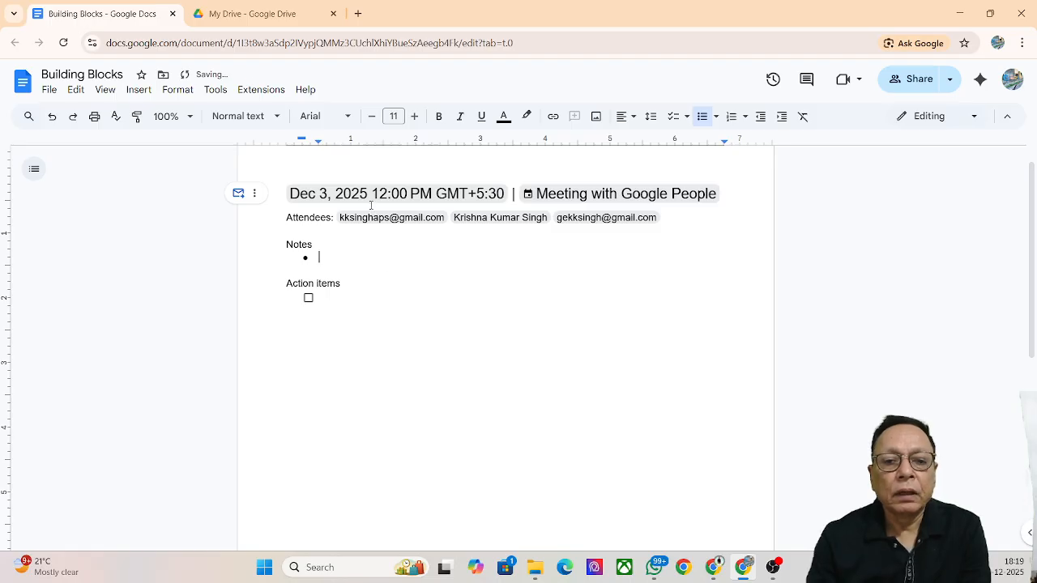
Check the meeting date chip, then type 'We'll be starting podcast soon' as the first note
left_click(346, 192)
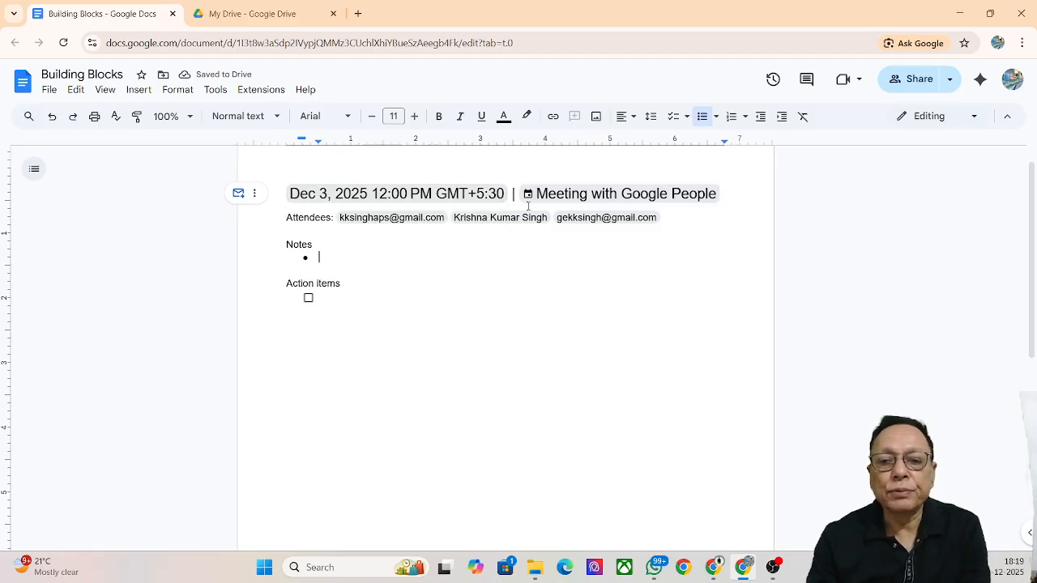
mouse_move(576, 201)
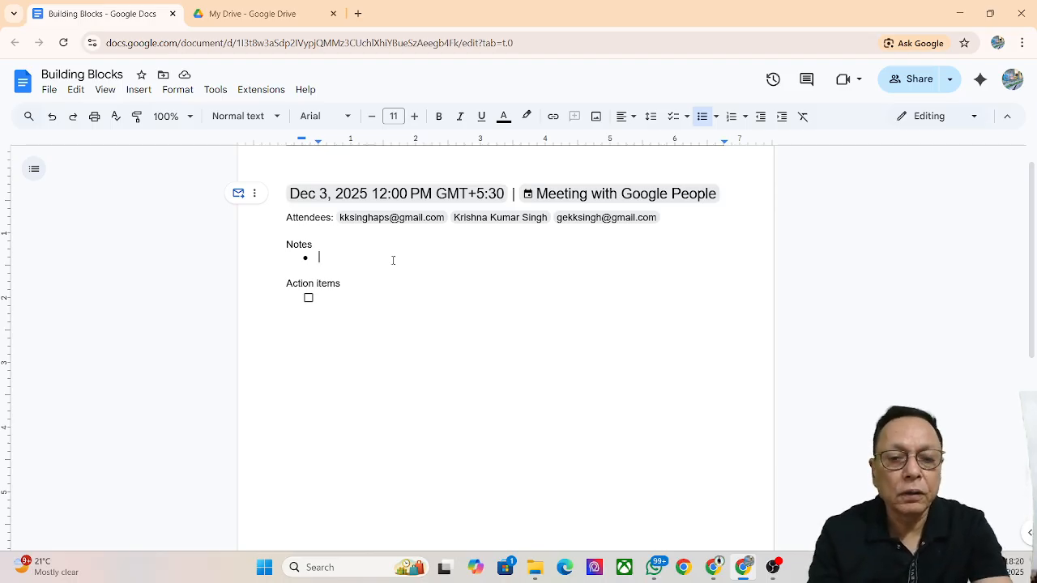
type("We")
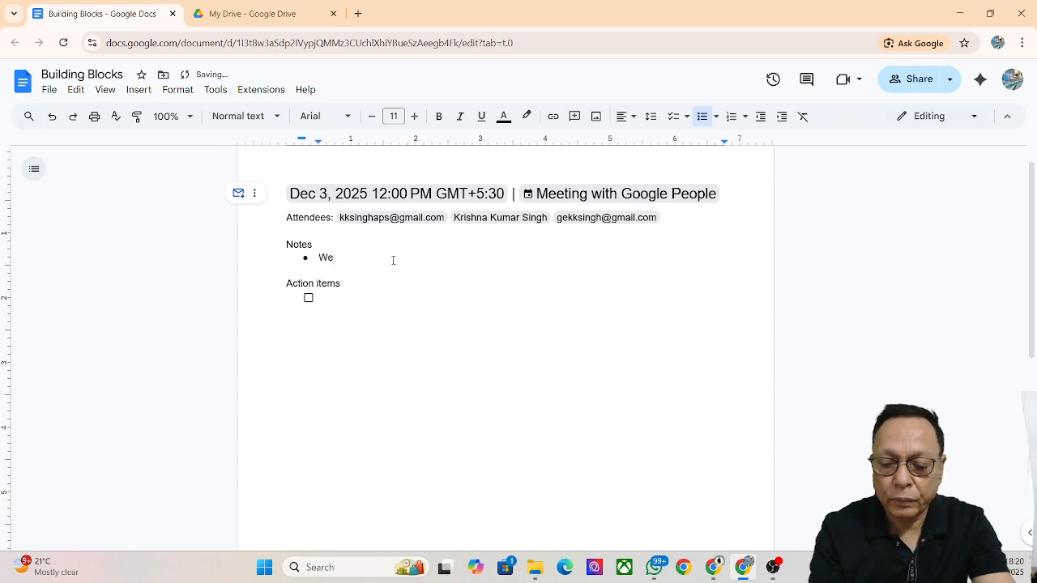
type("'ll b")
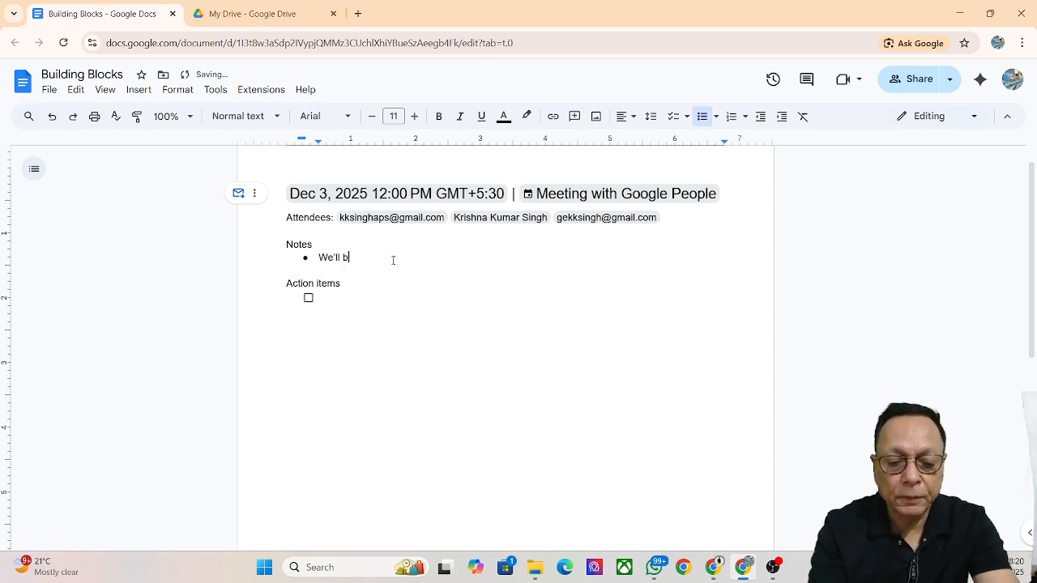
type("e starti")
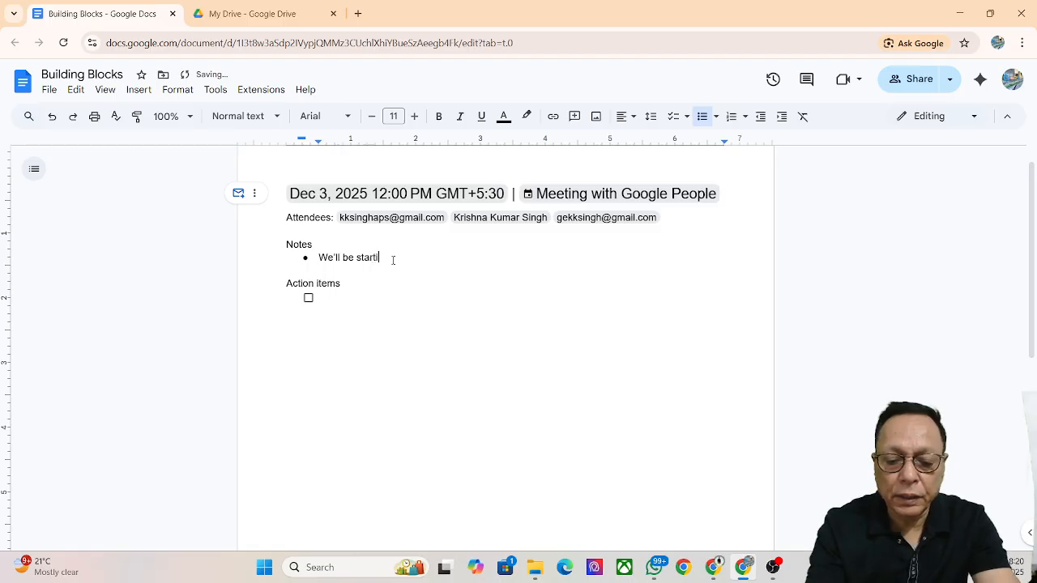
type("ng podc")
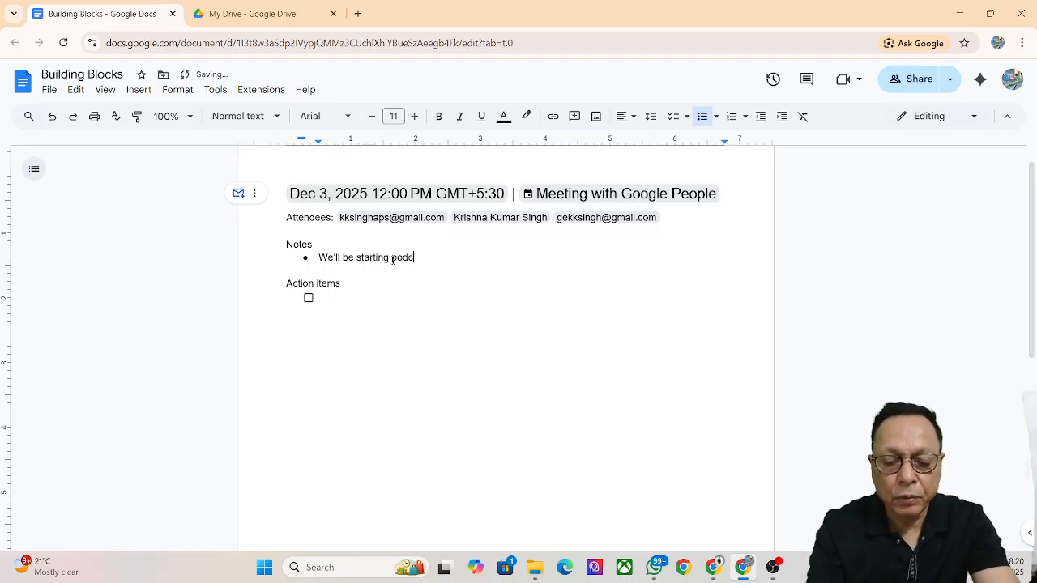
type("ast soon")
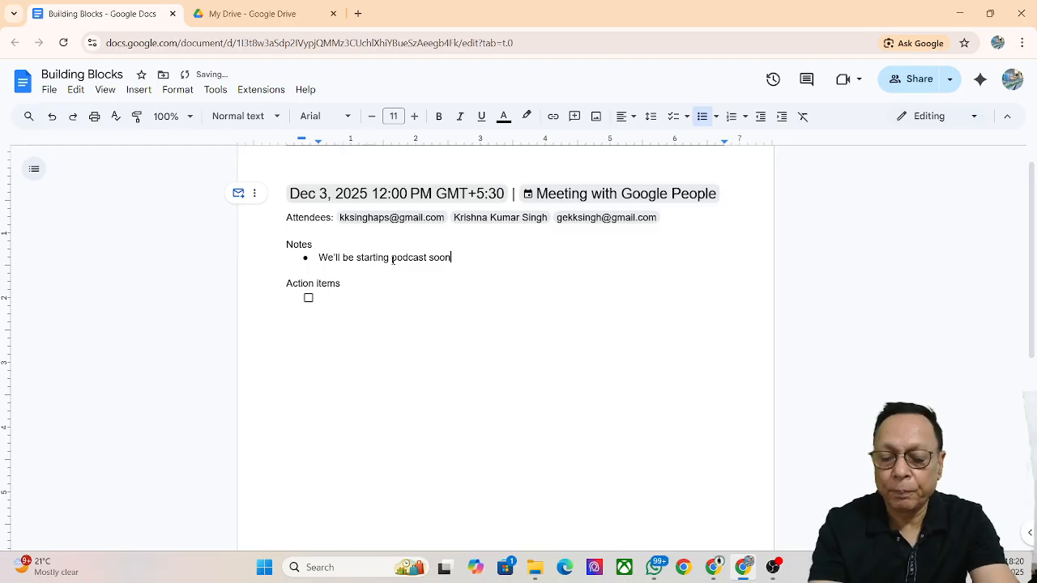
Add the note bullets 'AI Google Studio' and 'How to create APIs', fixing typos
key("Return")
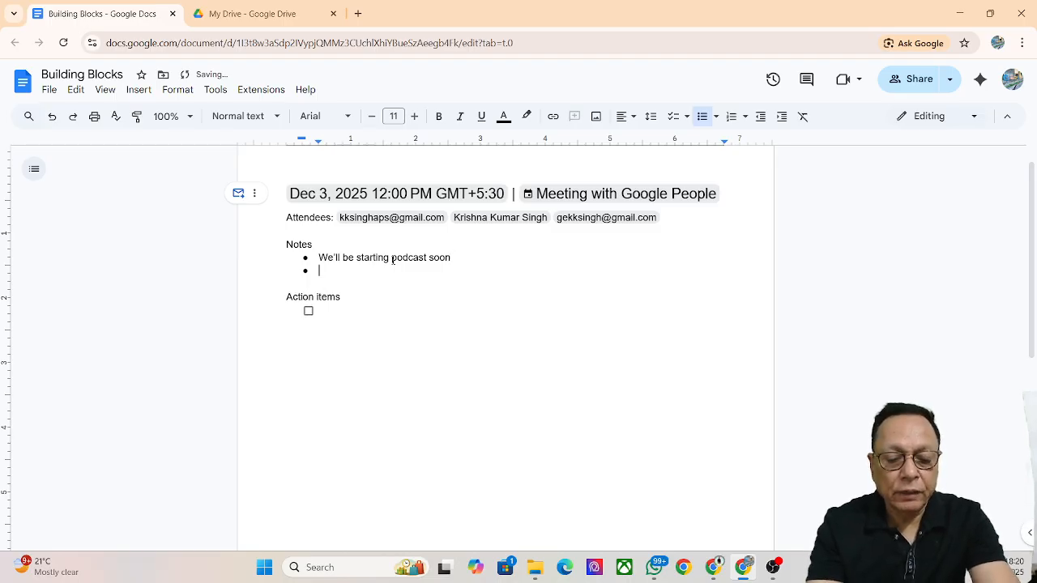
type("Algoog")
key("BackSpace")
key("BackSpace")
key("BackSpace")
key("BackSpace")
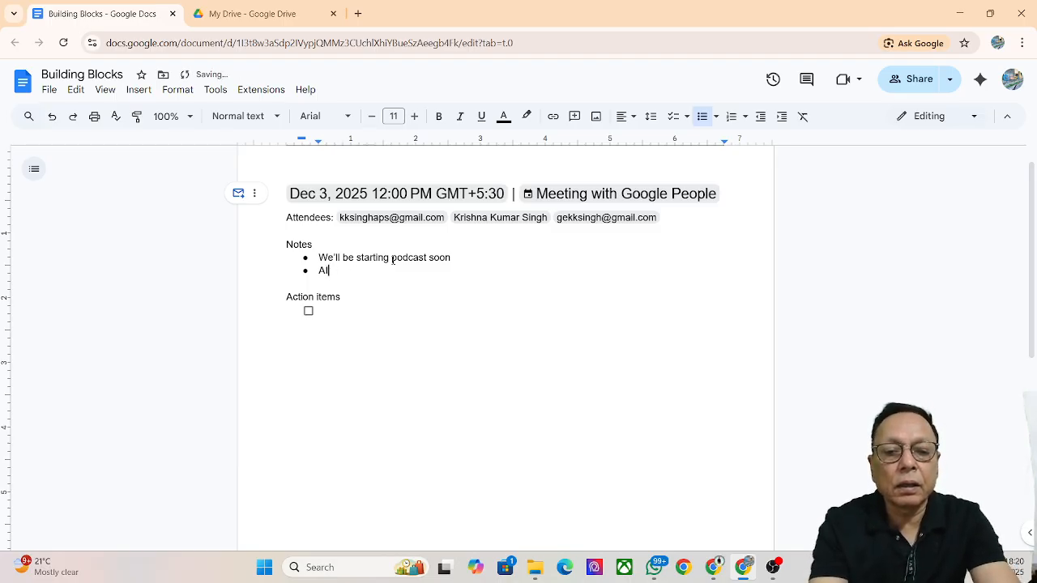
type("Go")
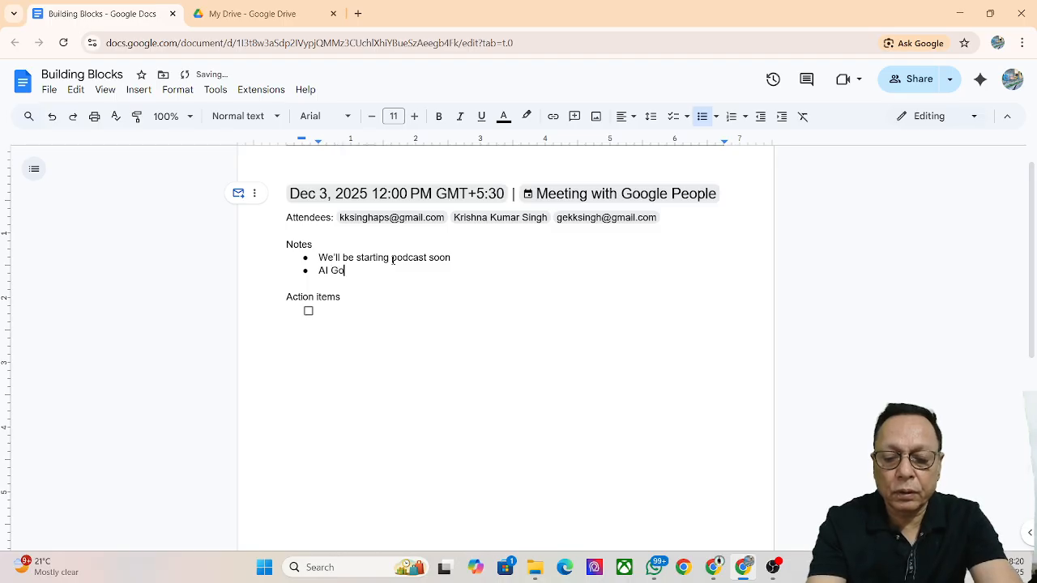
type("ogle Studio")
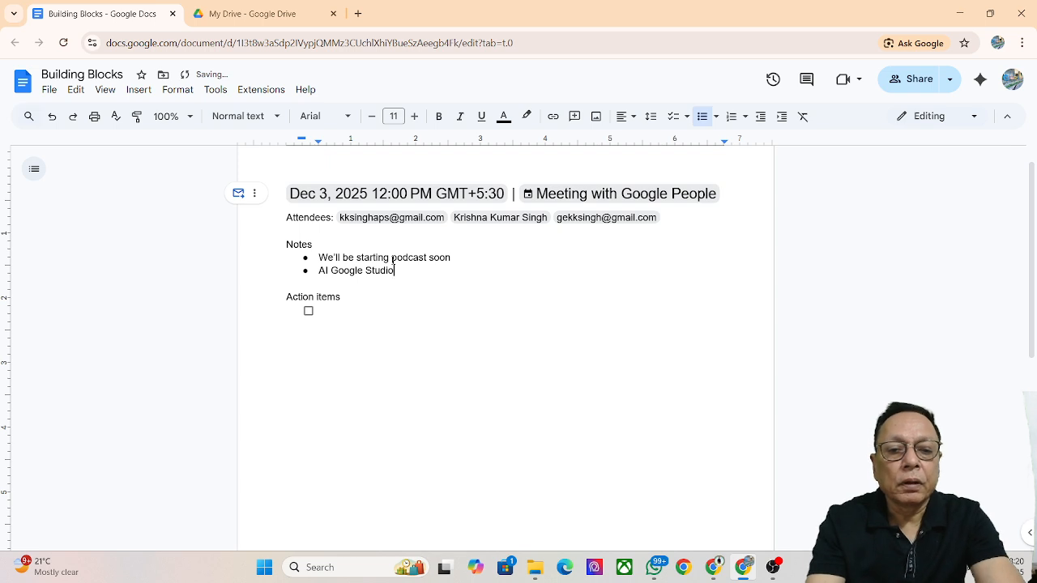
key("Return")
type("How ")
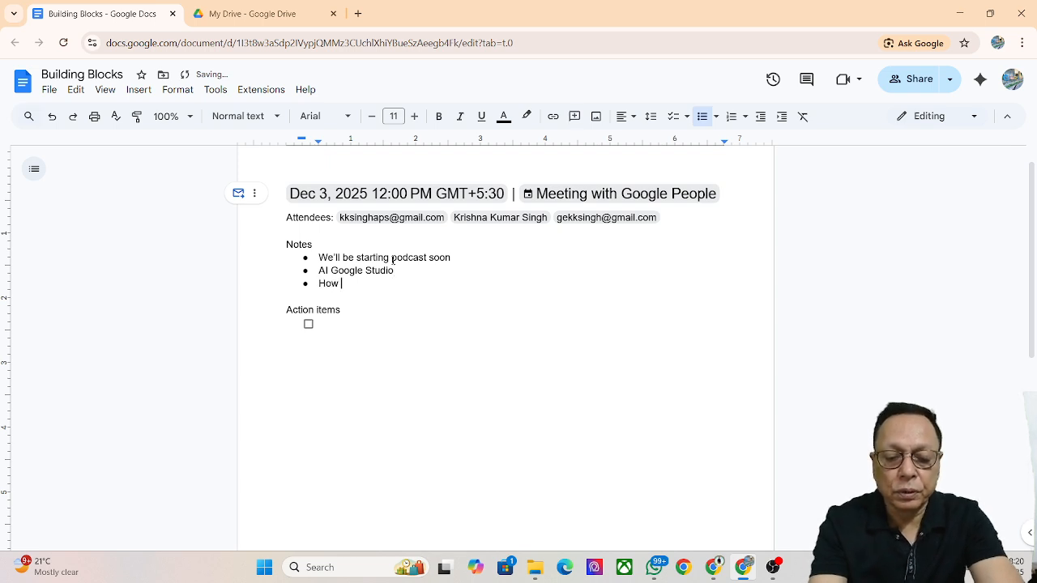
type("to cfre")
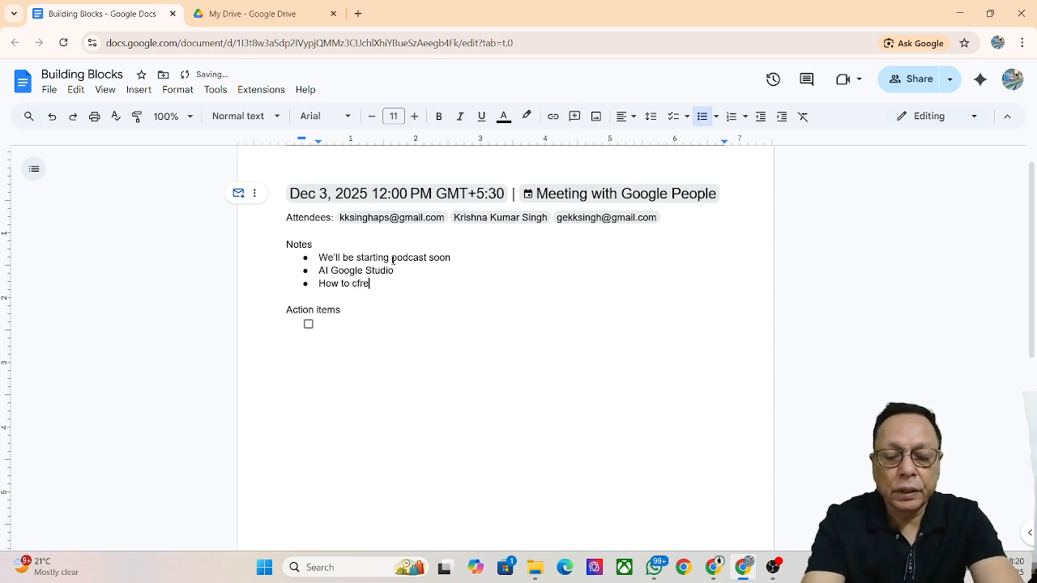
key("BackSpace")
key("BackSpace")
key("BackSpace")
type("reate")
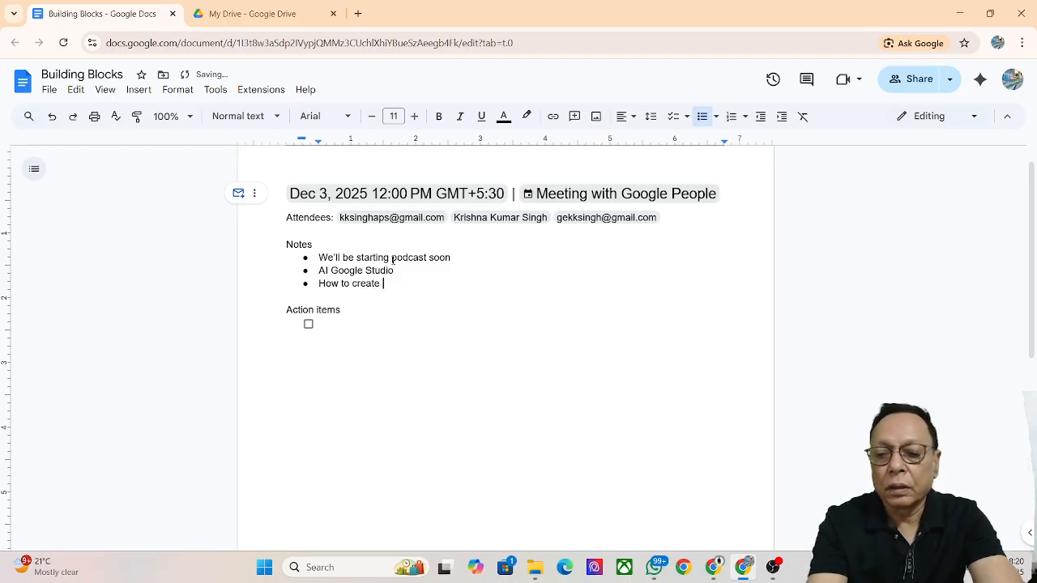
type(" AP")
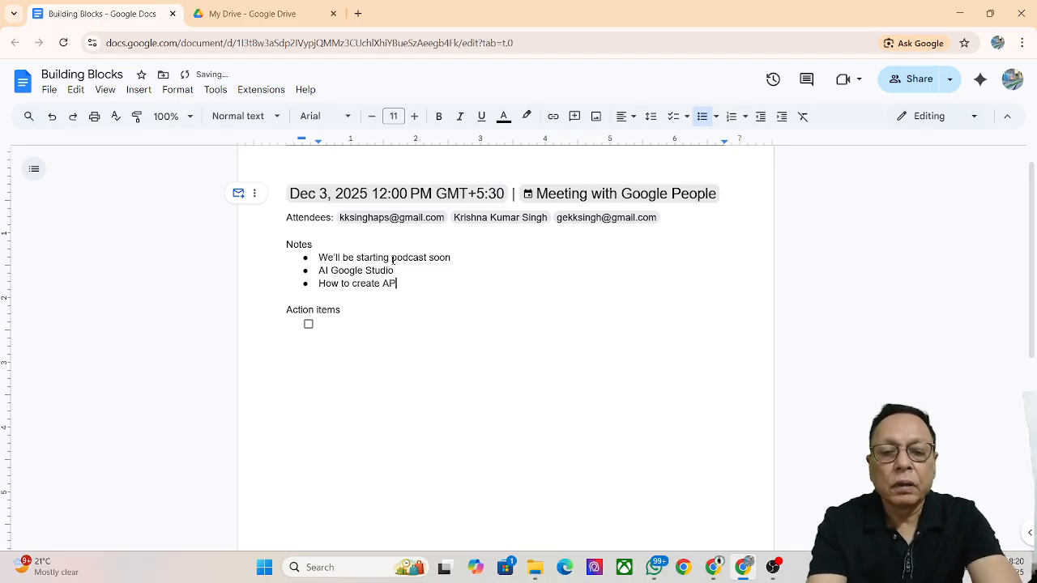
type("Is")
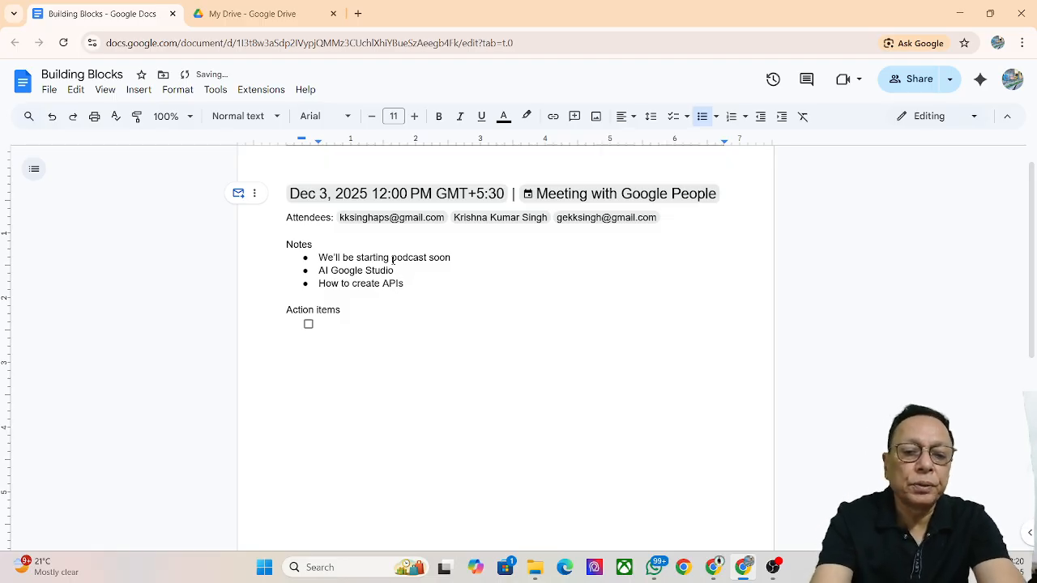
Add checklist items 'Podcast' and 'API key', each with its owner's name in brackets
left_click(345, 326)
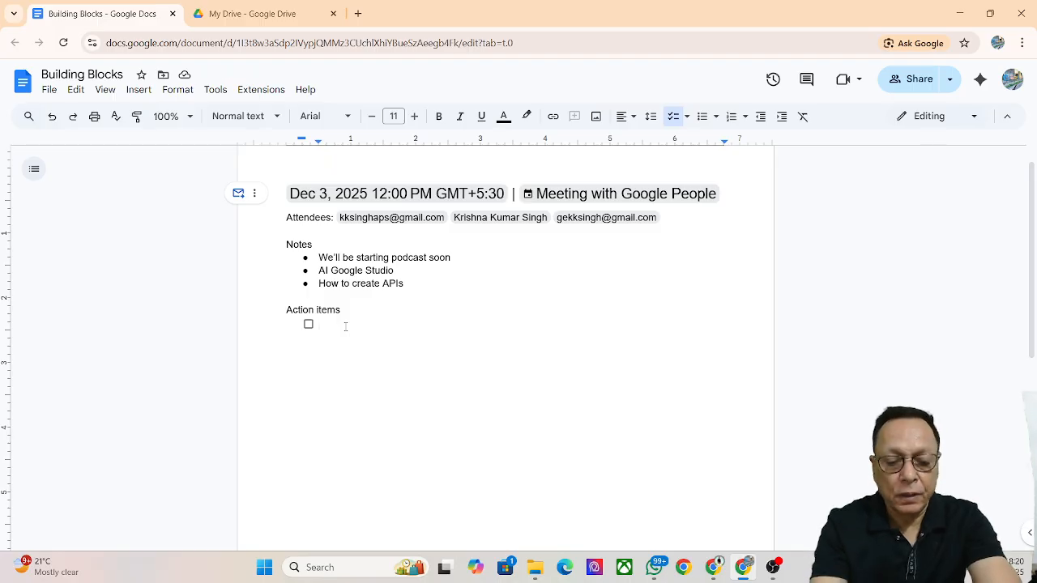
type("Pod")
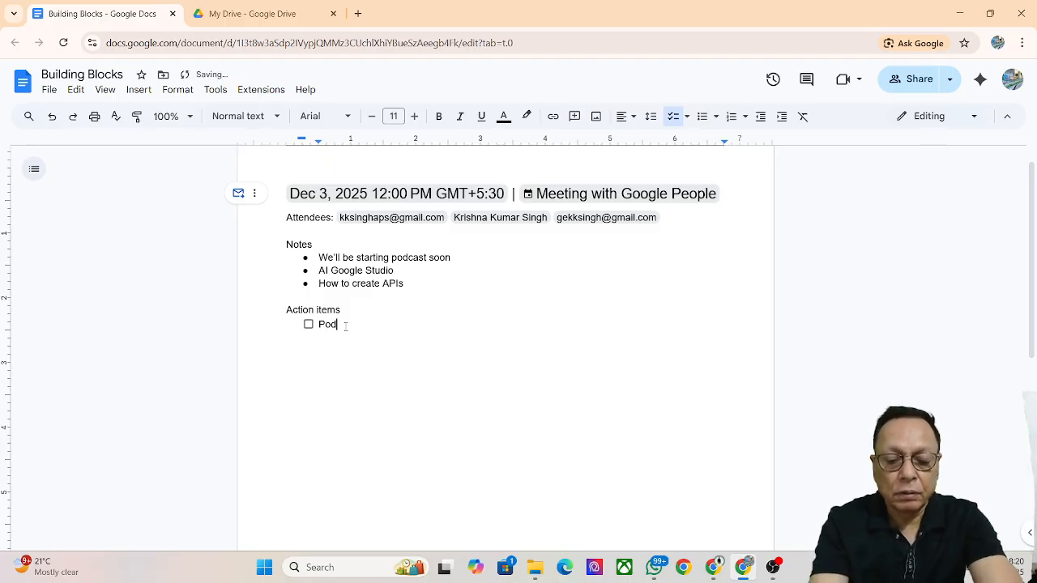
type("cast (")
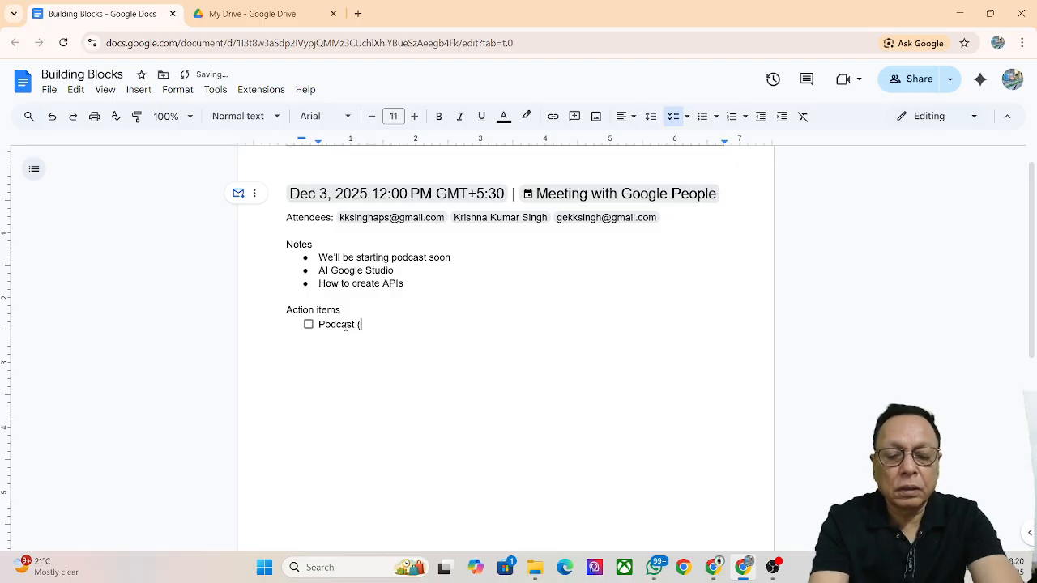
type("Dr Baja")
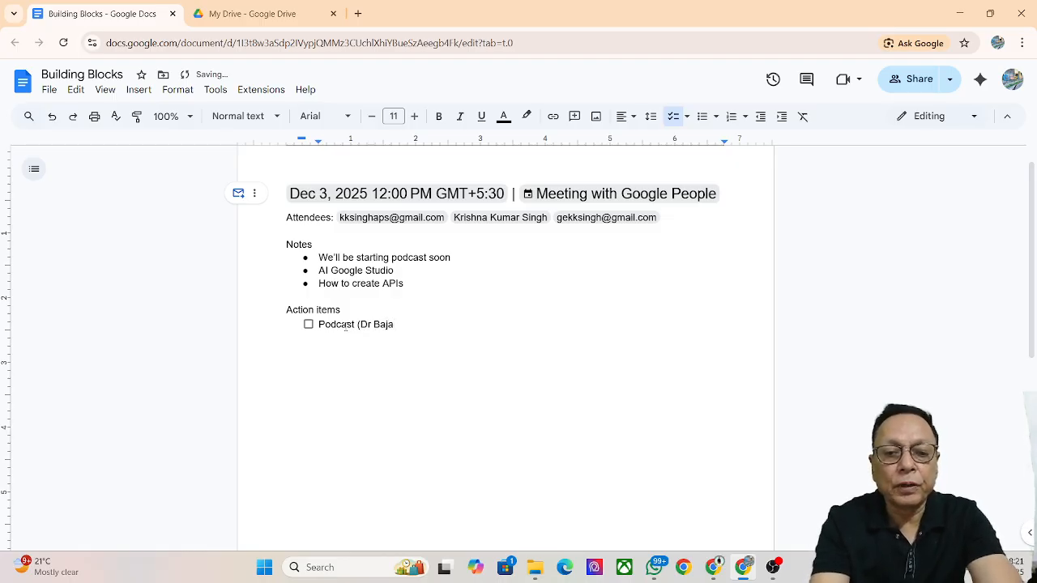
type("j")
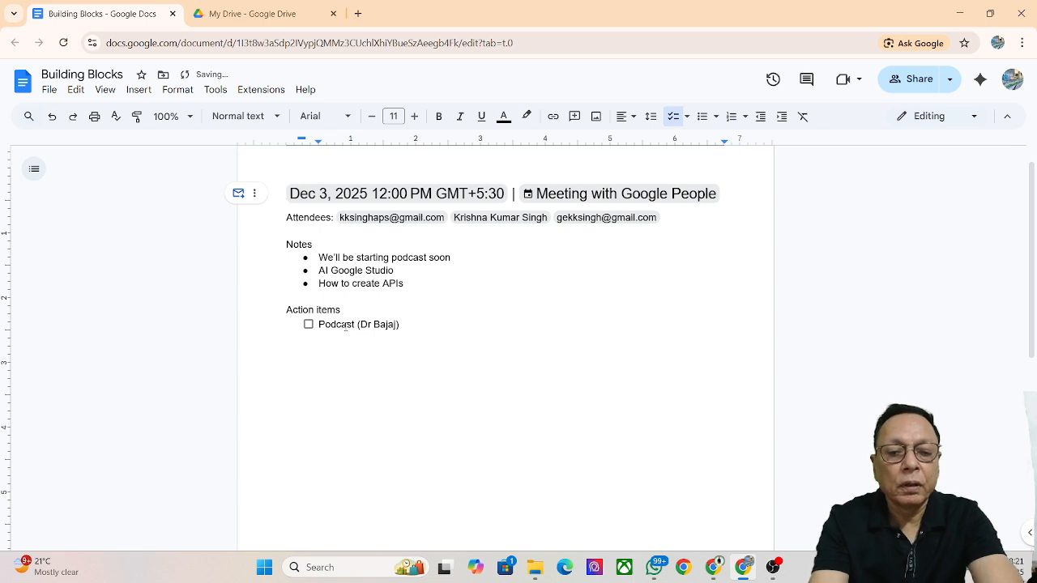
key("Return")
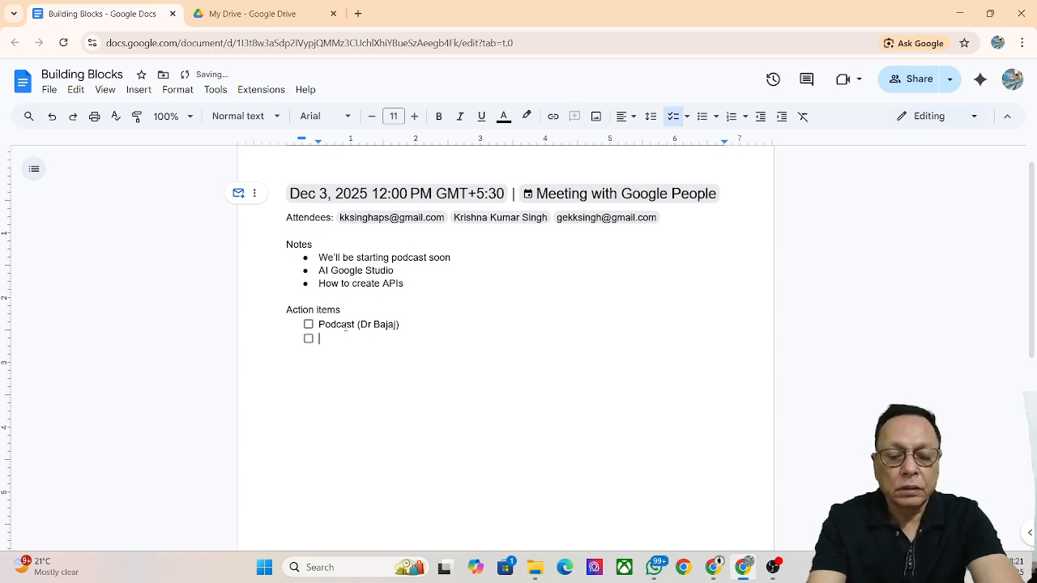
type("API ")
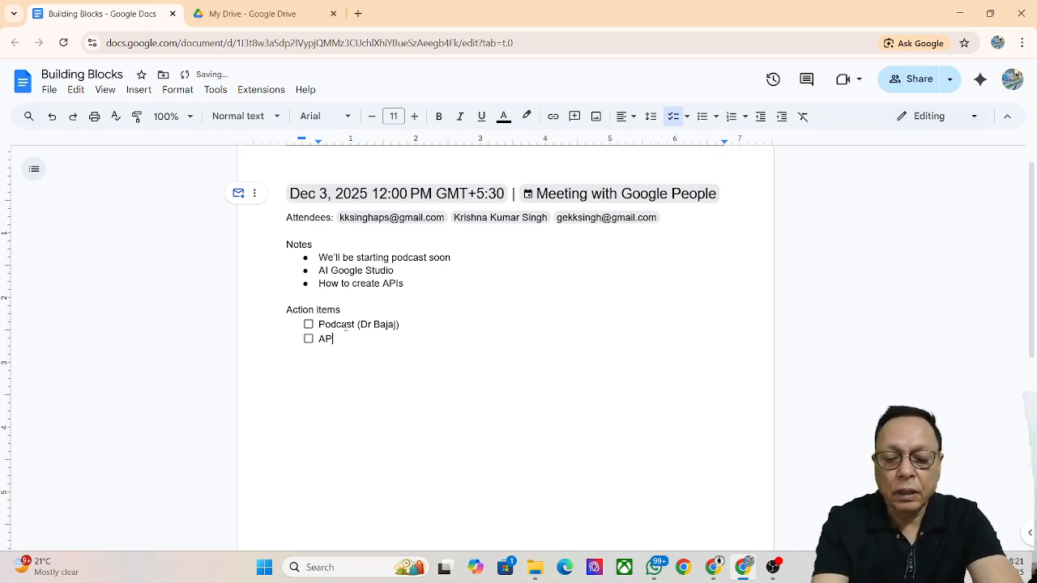
type("key")
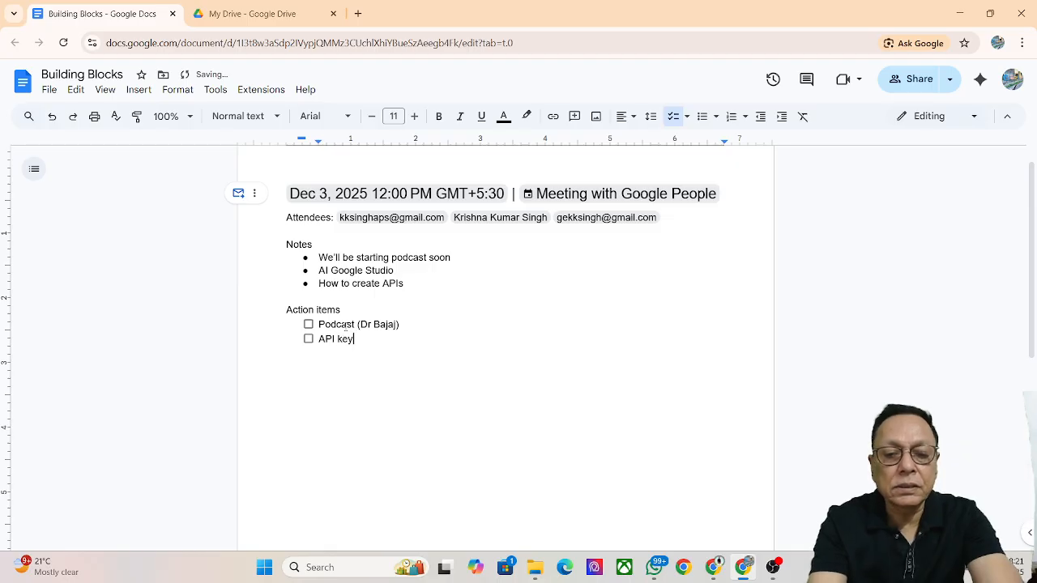
type(" (D")
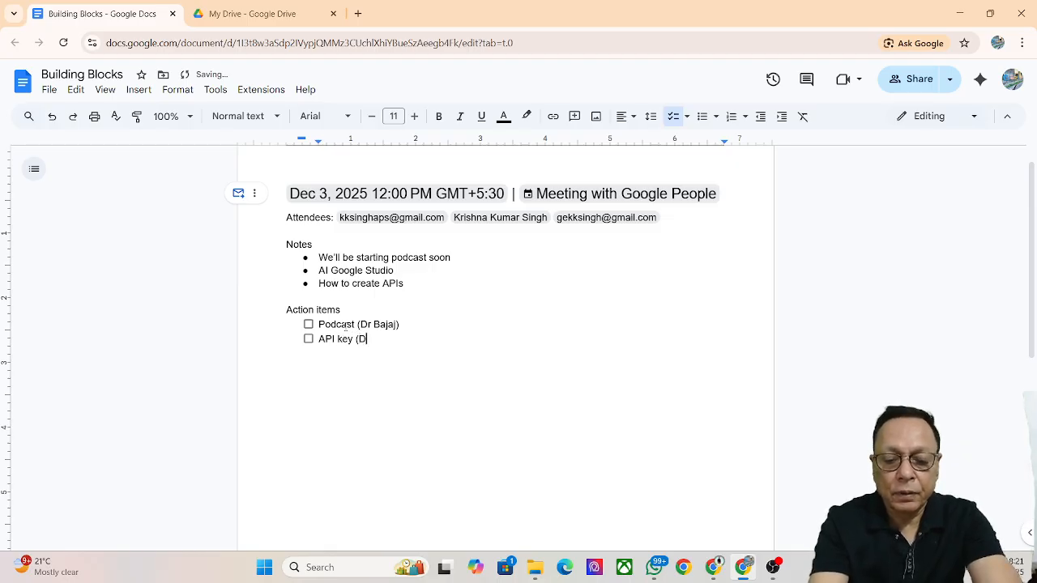
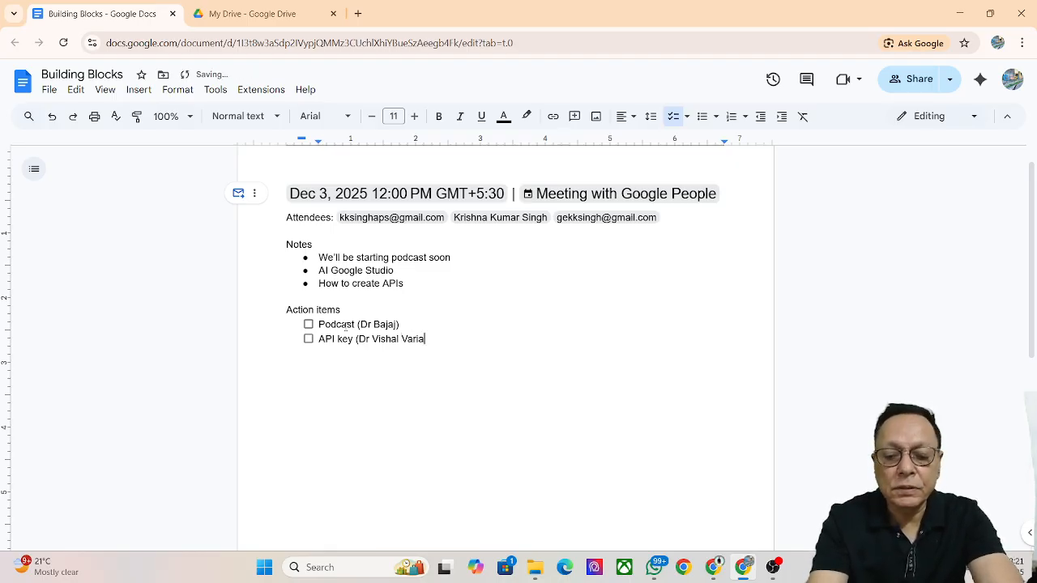
type(")")
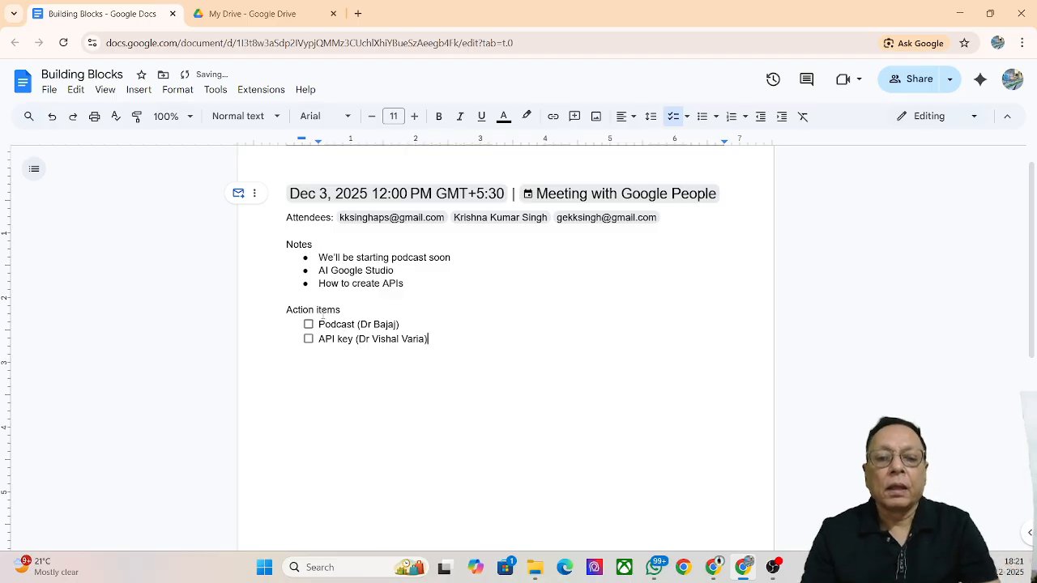
left_click(669, 378)
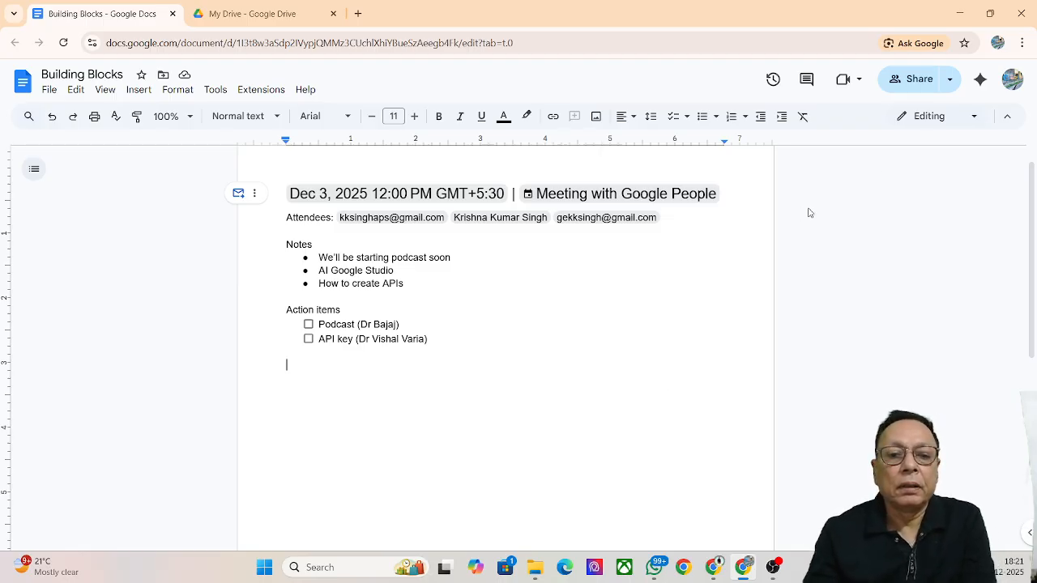
left_click(256, 196)
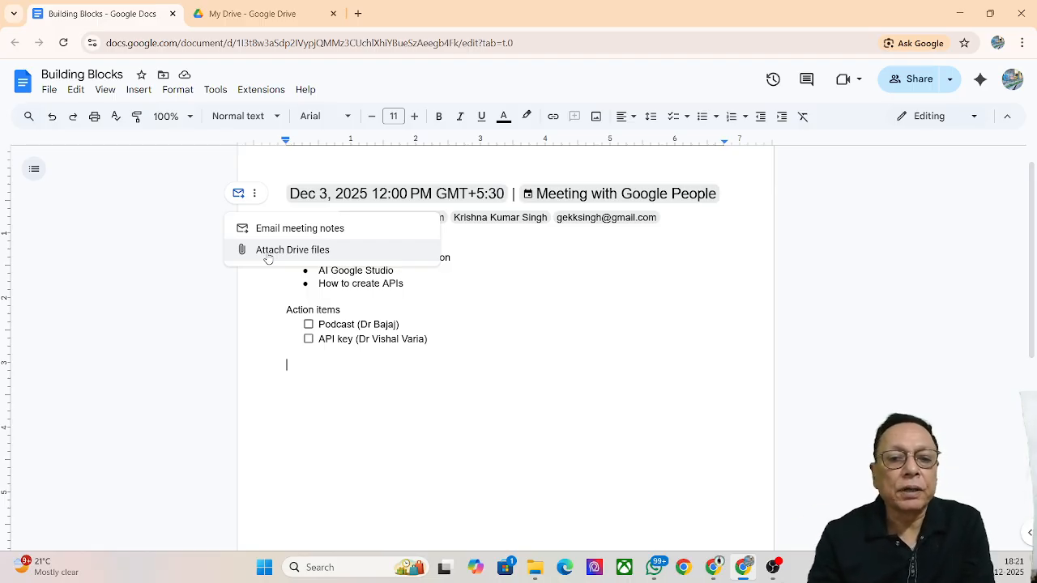
left_click(652, 285)
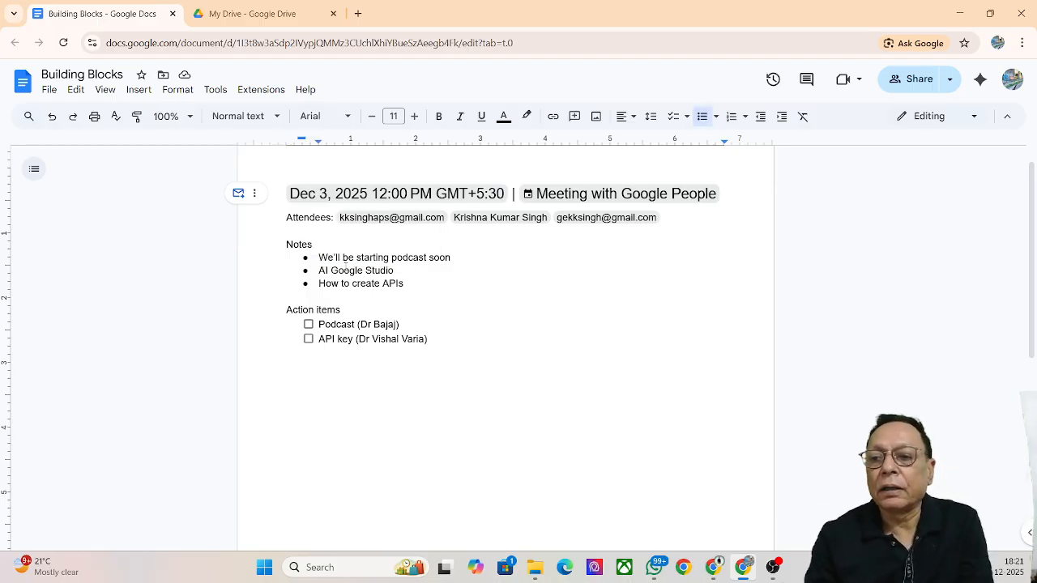
Create a Gmail draft of the meeting notes and expand the To line to show all three attendees
left_click(238, 194)
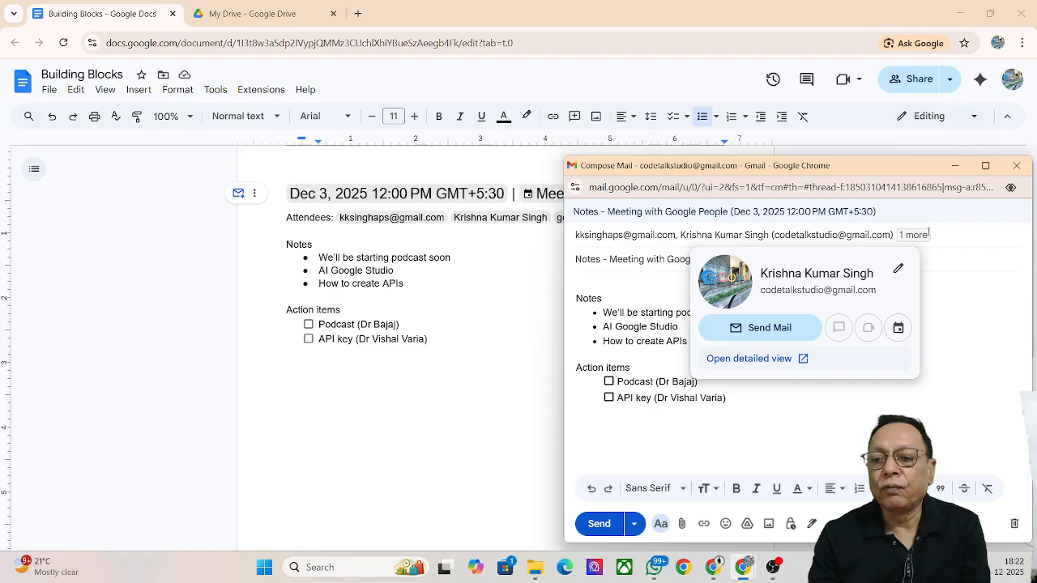
left_click(914, 234)
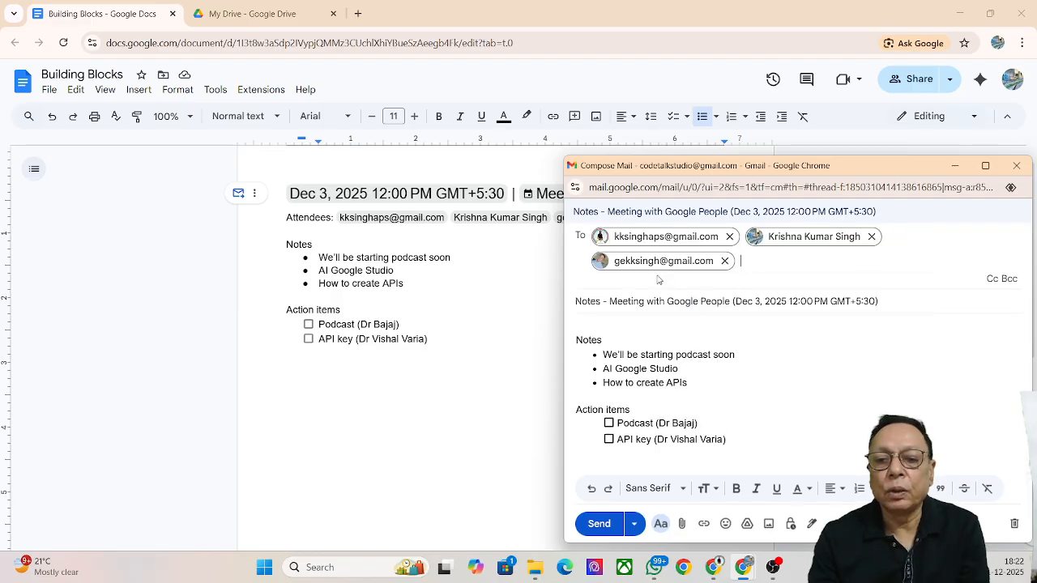
mouse_move(681, 272)
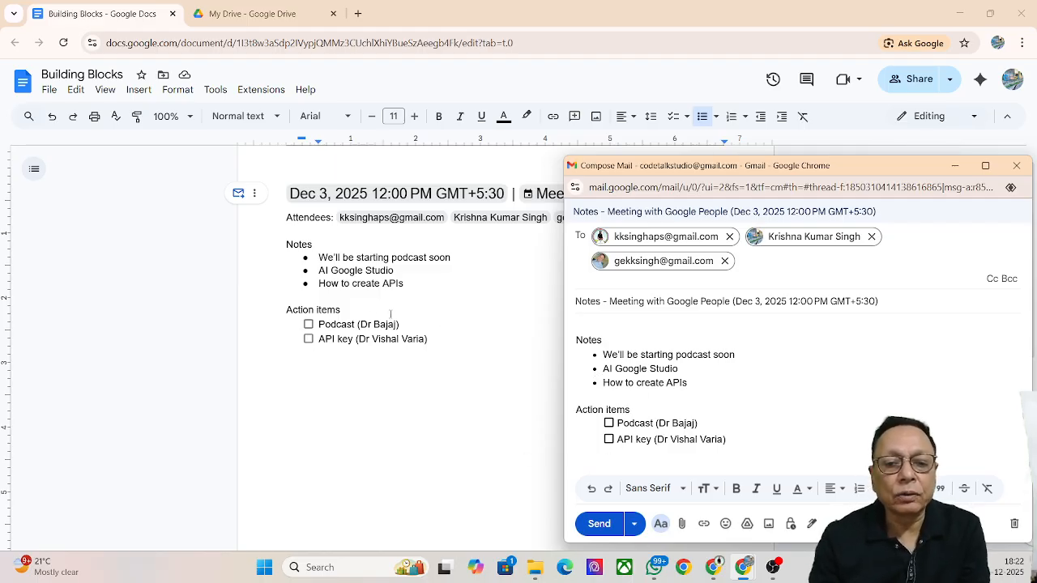
Check off the Podcast action item so it appears struck through
left_click(307, 325)
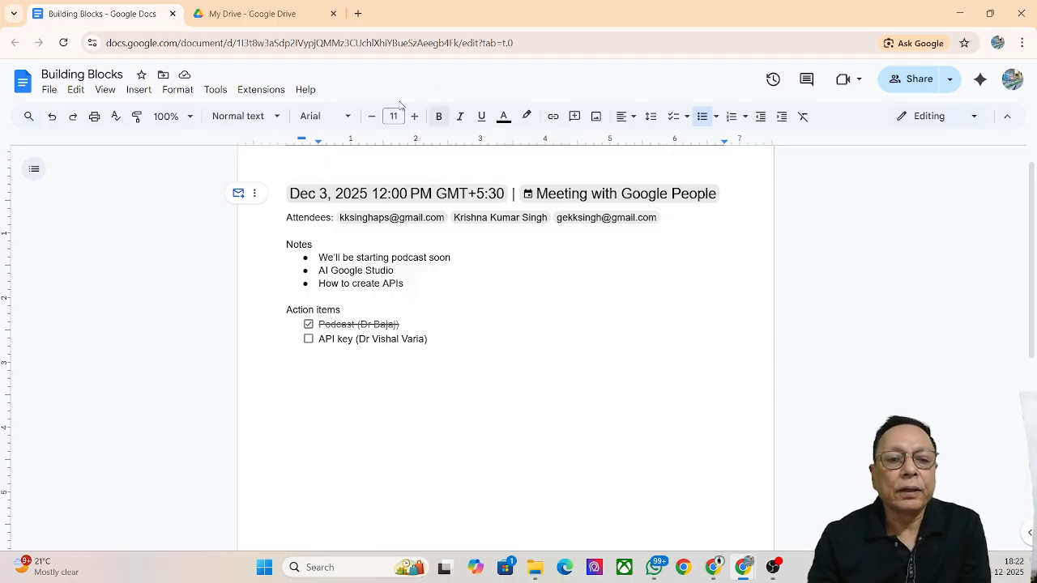
left_click(254, 193)
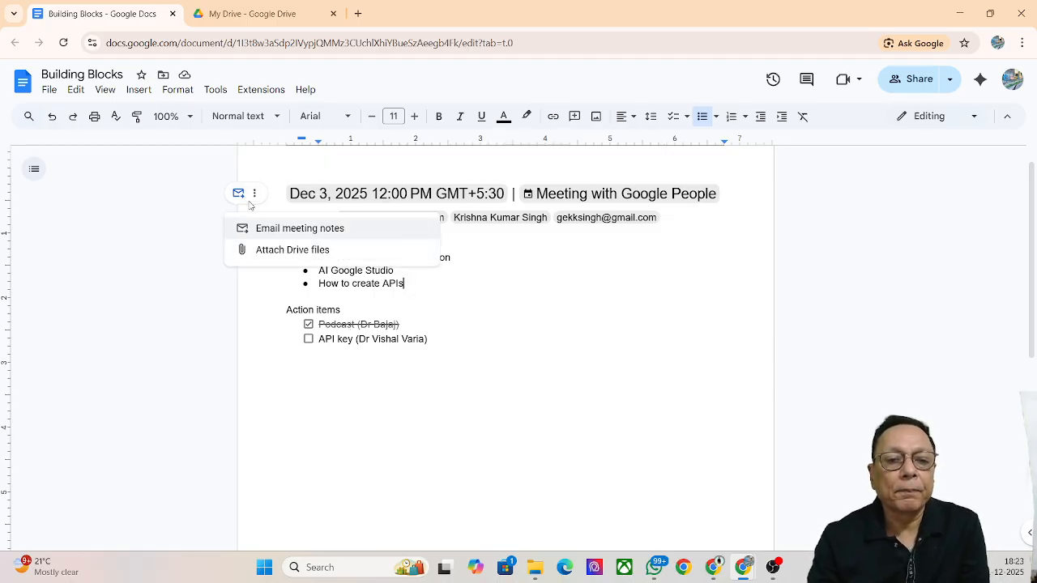
Email the updated meeting notes, with Podcast checked, to the attendees
left_click(281, 229)
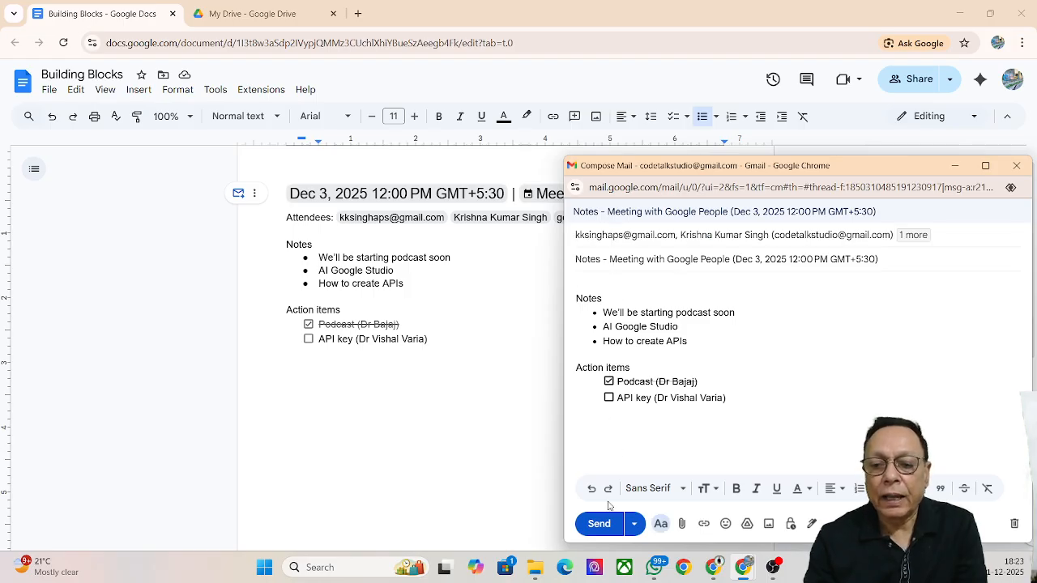
left_click(597, 526)
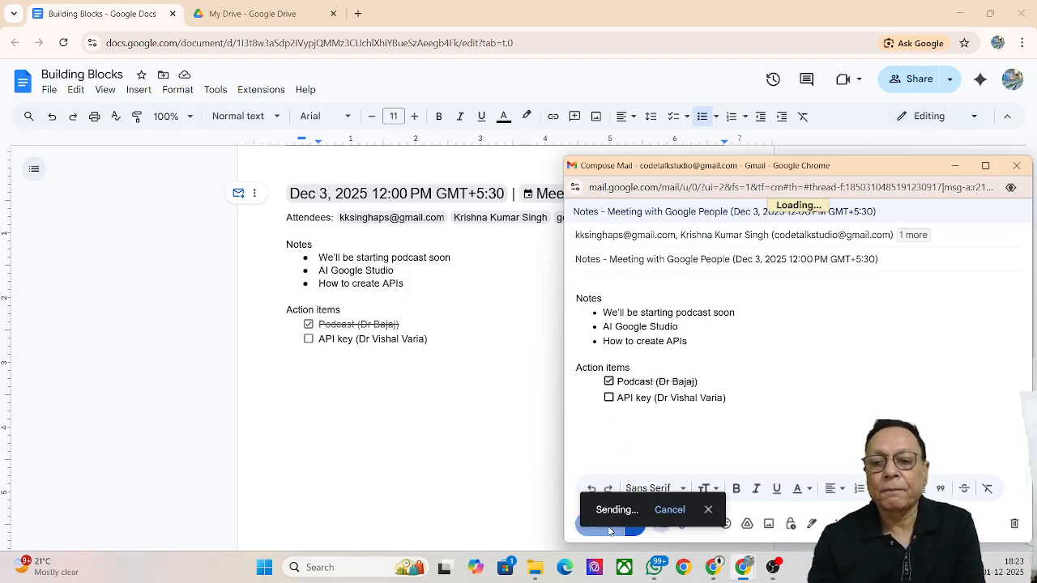